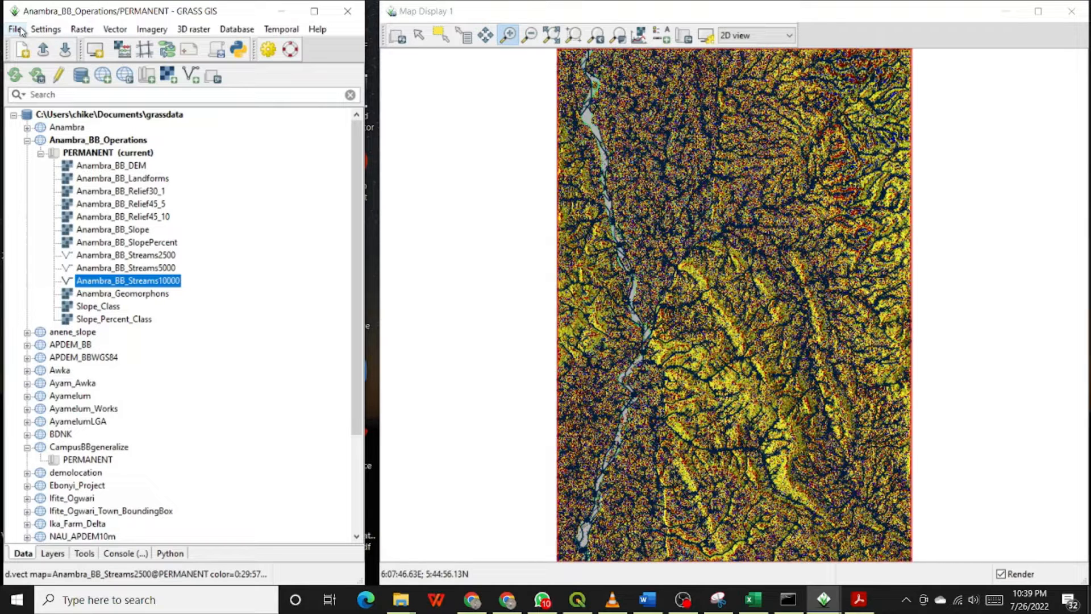
Open the Common export formats (r.out.gdal) raster export tool.
click(21, 31)
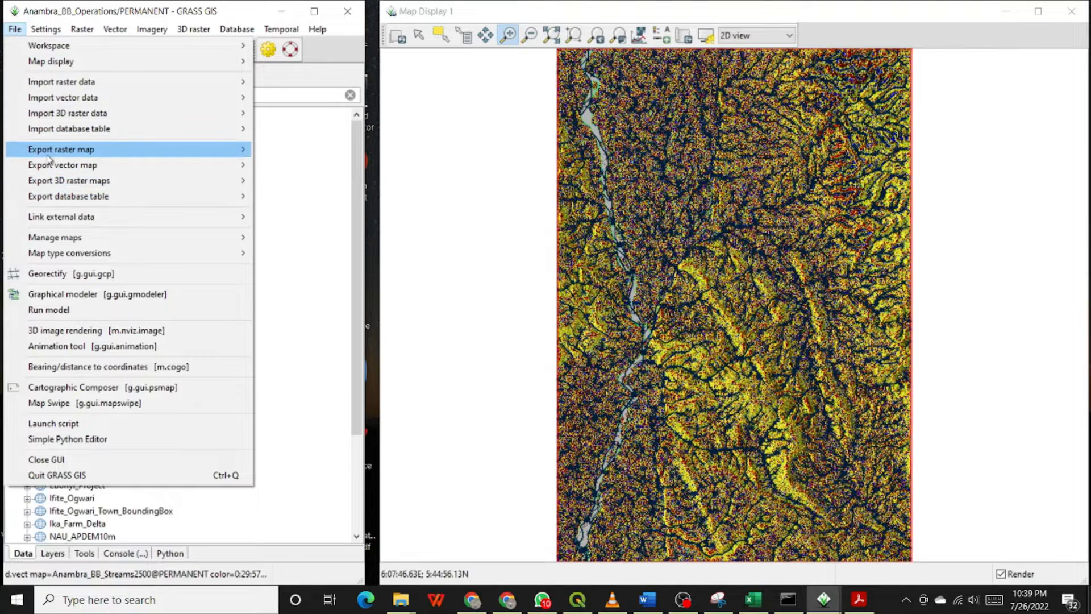
mouse_move(51, 152)
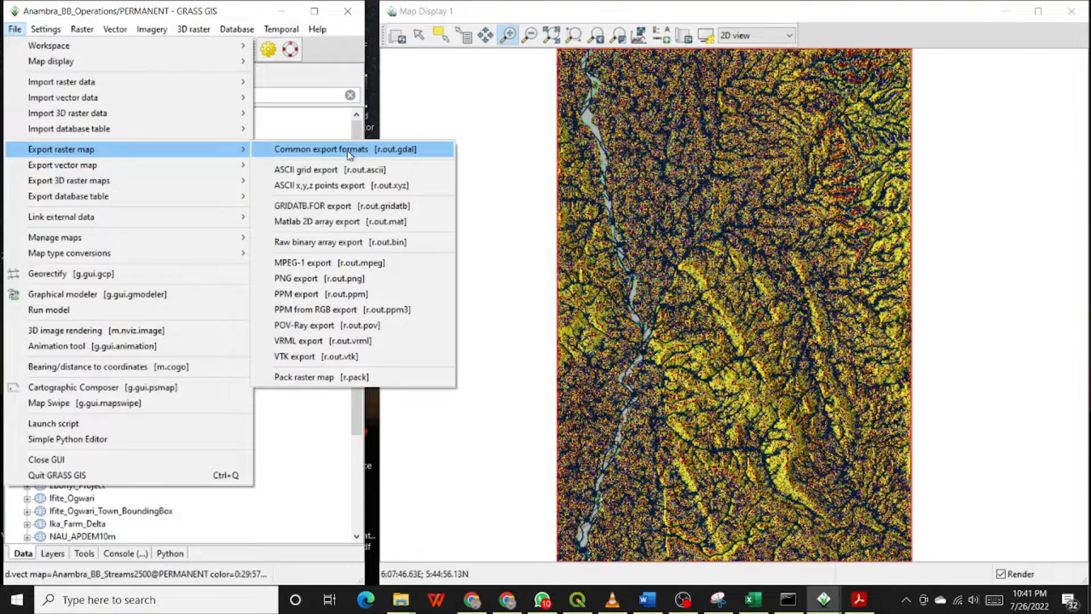
click(349, 150)
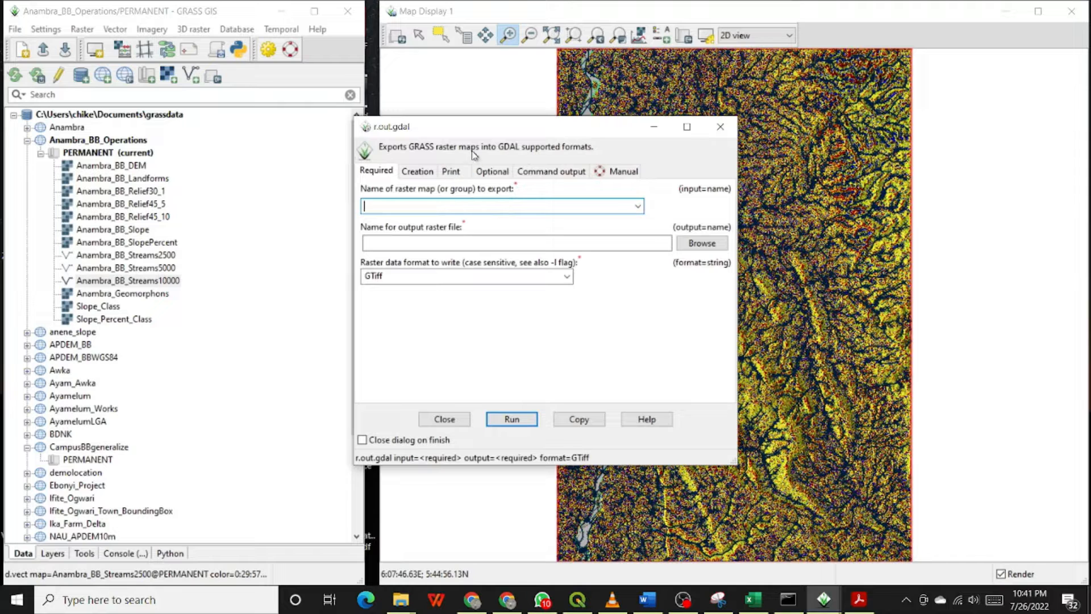
drag(476, 126, 534, 112)
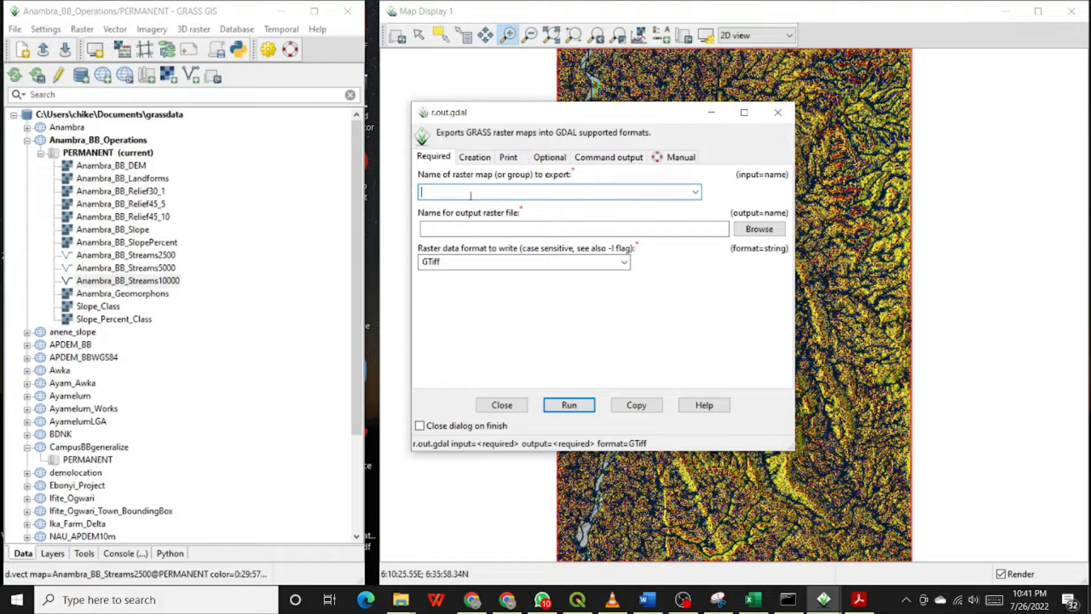
Choose Anambra_BB_Landforms@PERMANENT as the raster map to export.
click(695, 193)
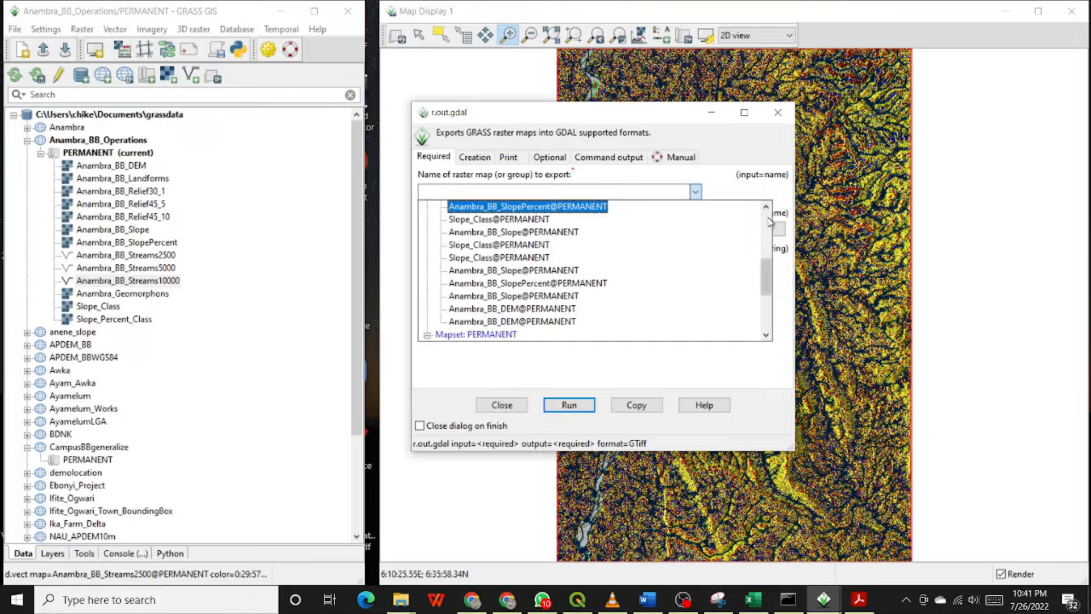
scroll(768, 206, up, 5)
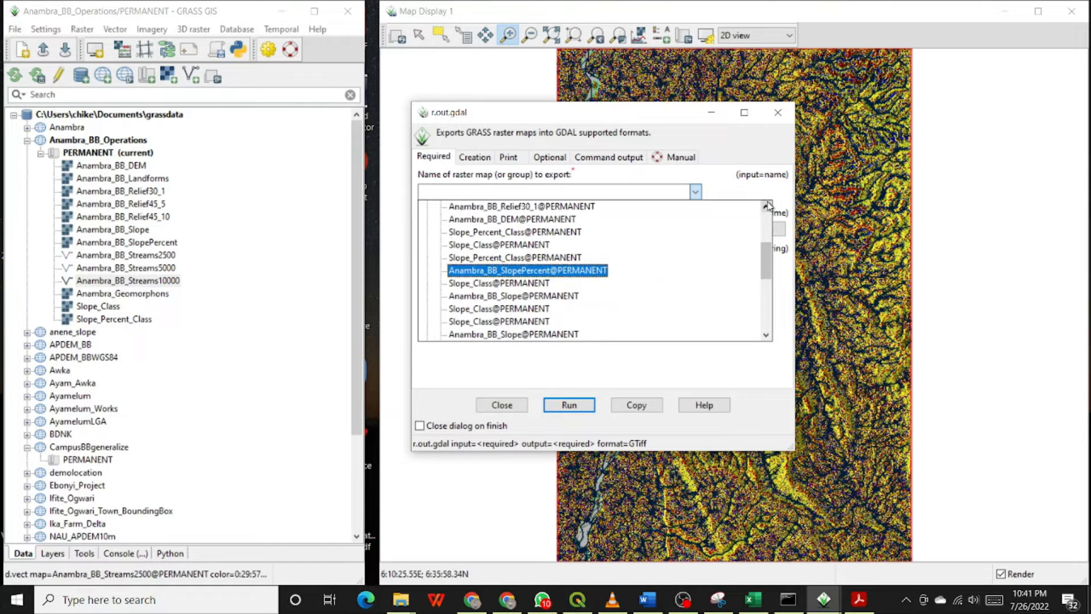
scroll(768, 206, up, 5)
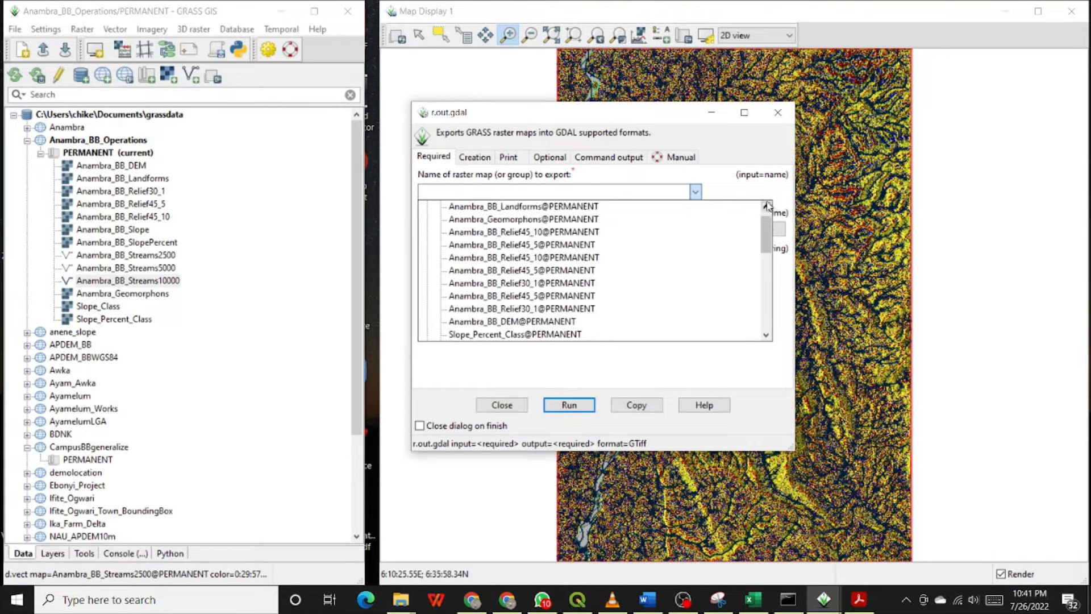
scroll(768, 206, up, 1)
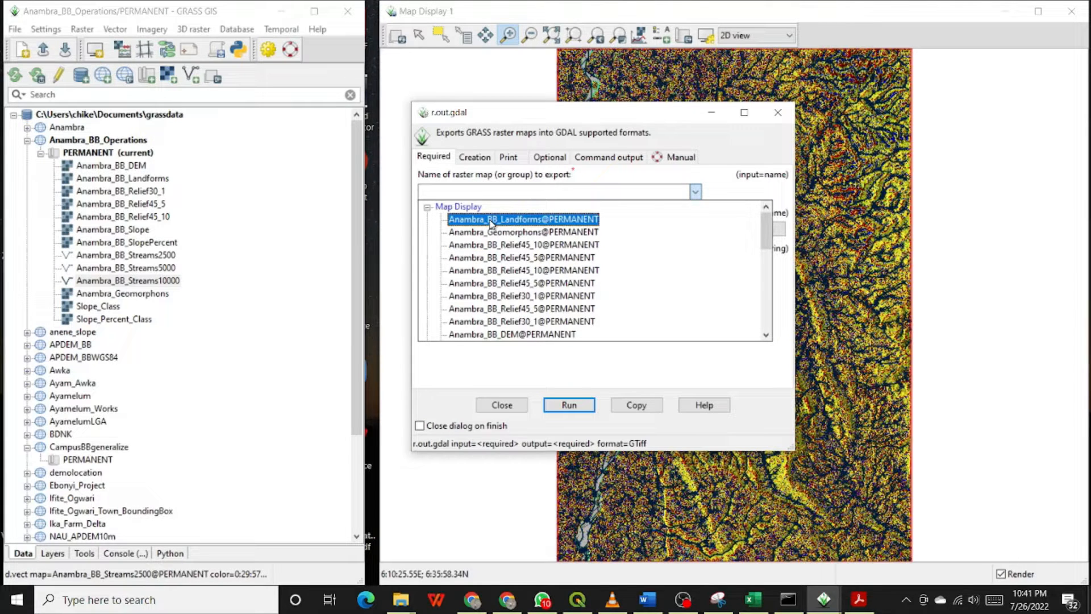
click(536, 221)
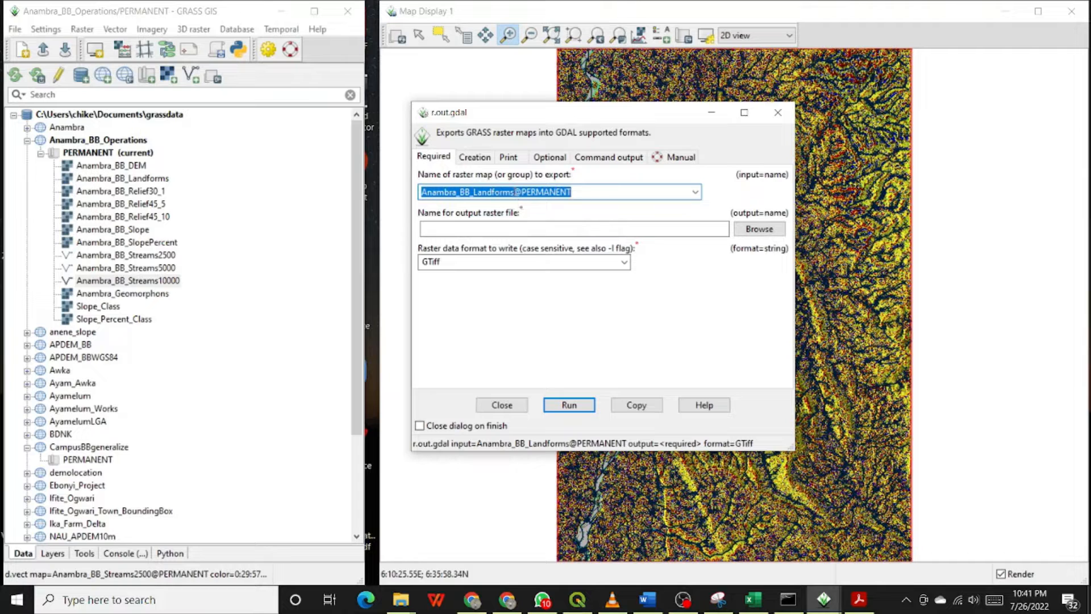
Copy the map name and save the output raster file as Anambra_BB_Landforms in the __Output folder.
double_click(463, 193)
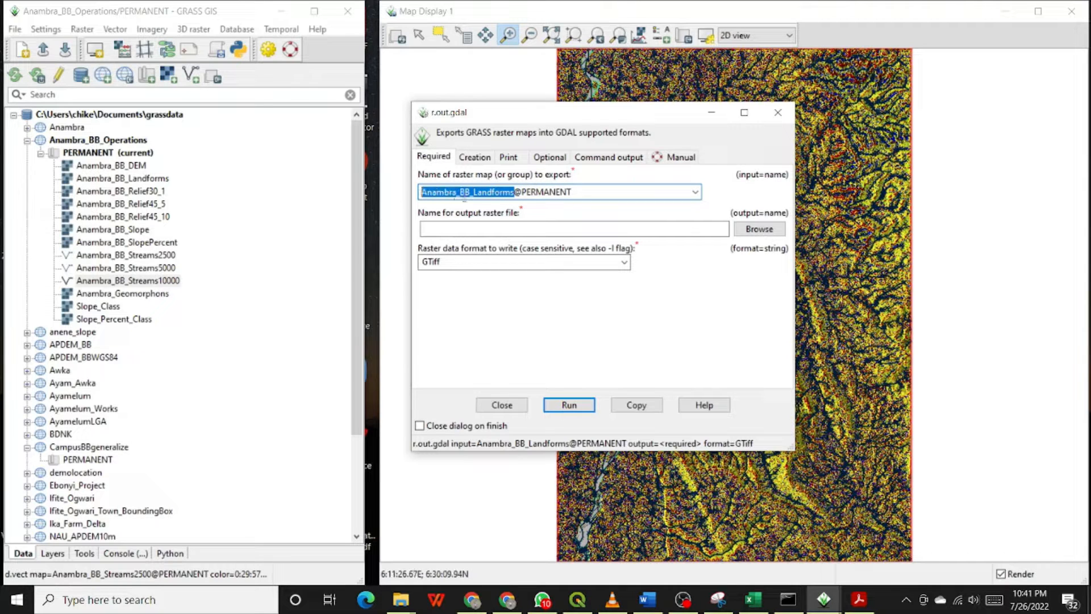
right_click(464, 191)
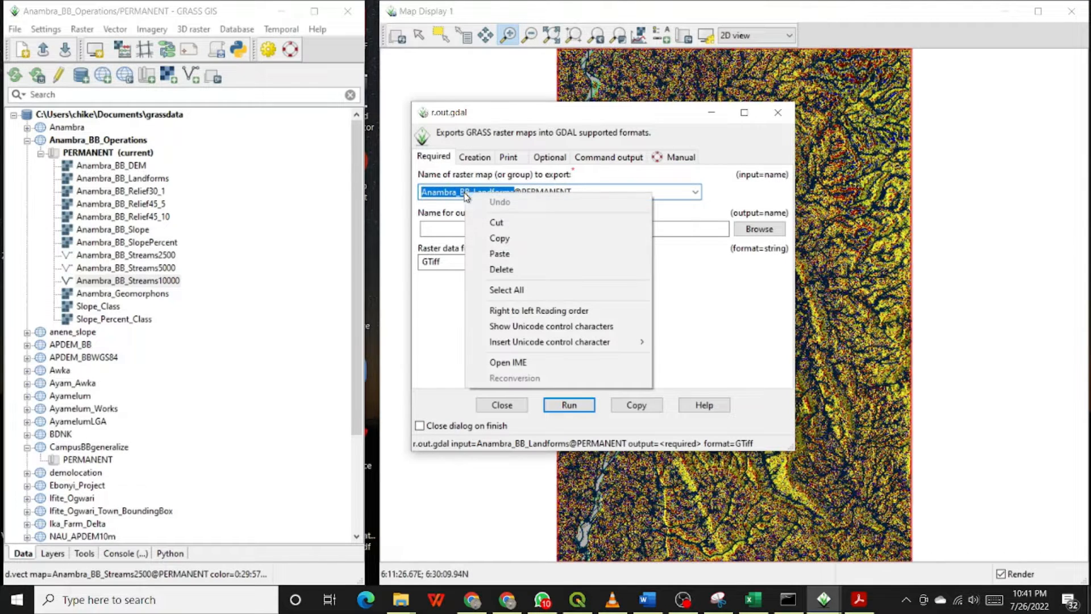
click(507, 238)
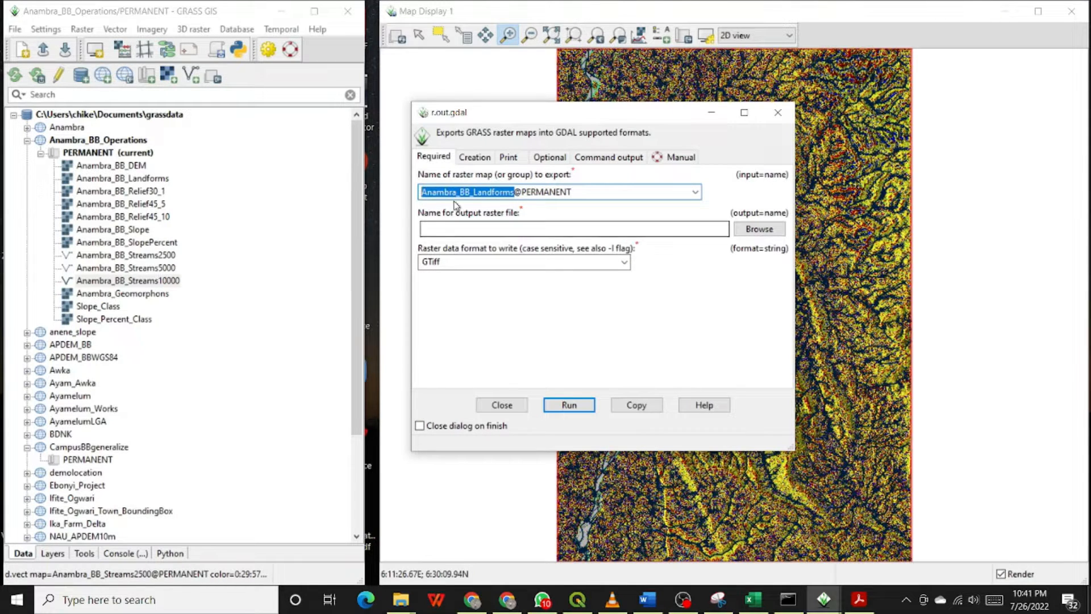
click(766, 230)
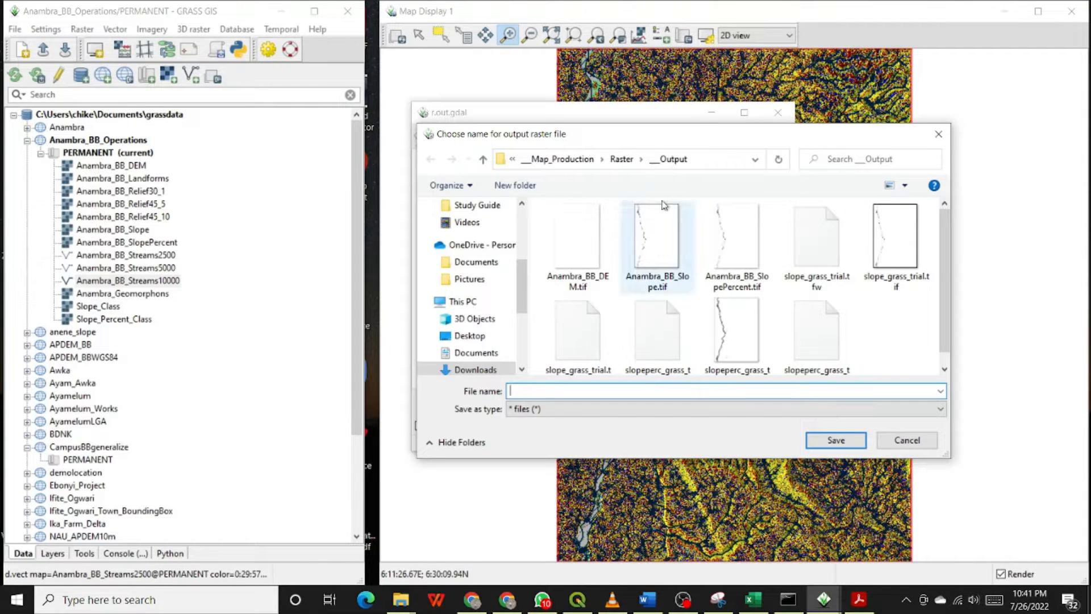
click(483, 159)
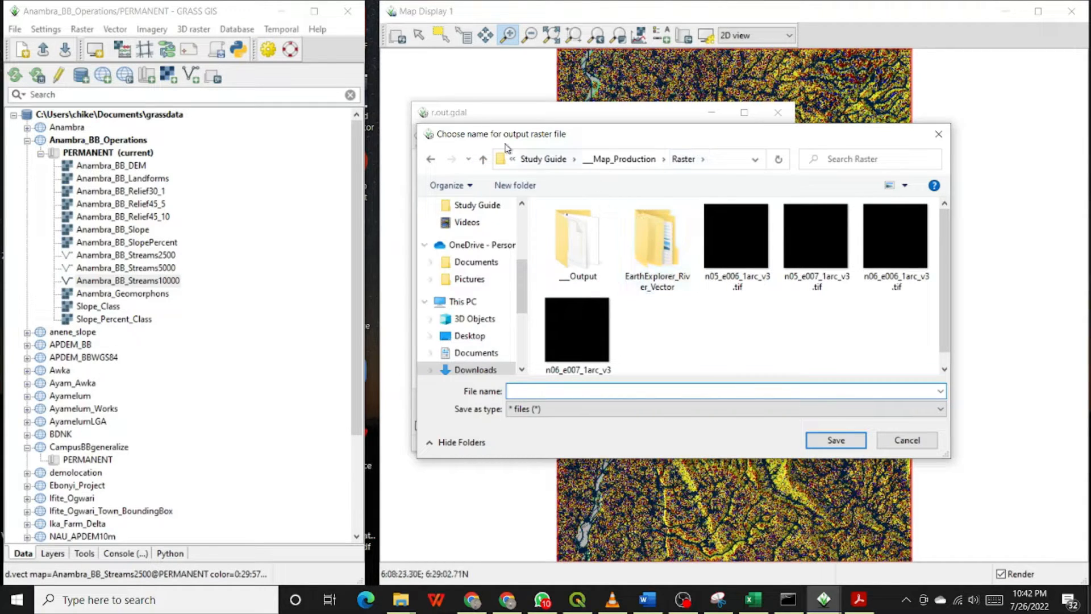
double_click(575, 239)
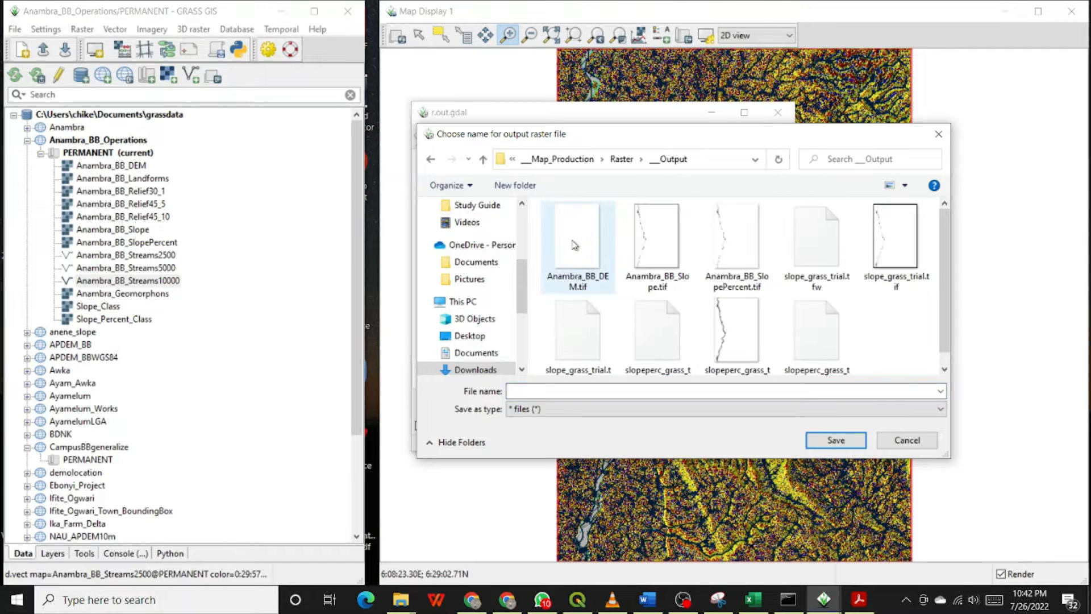
right_click(692, 390)
click(729, 450)
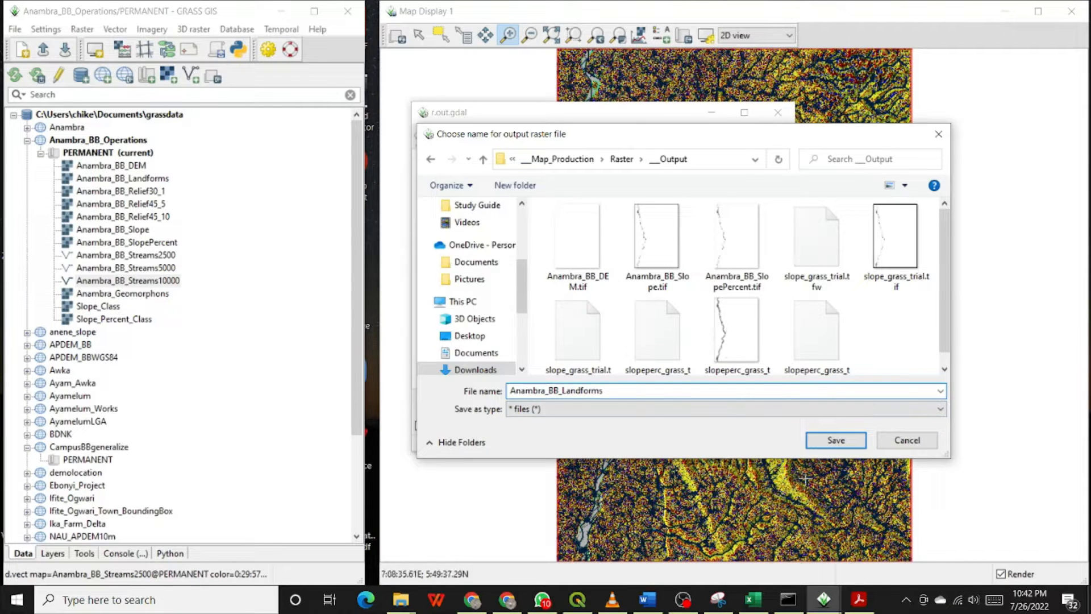
click(836, 441)
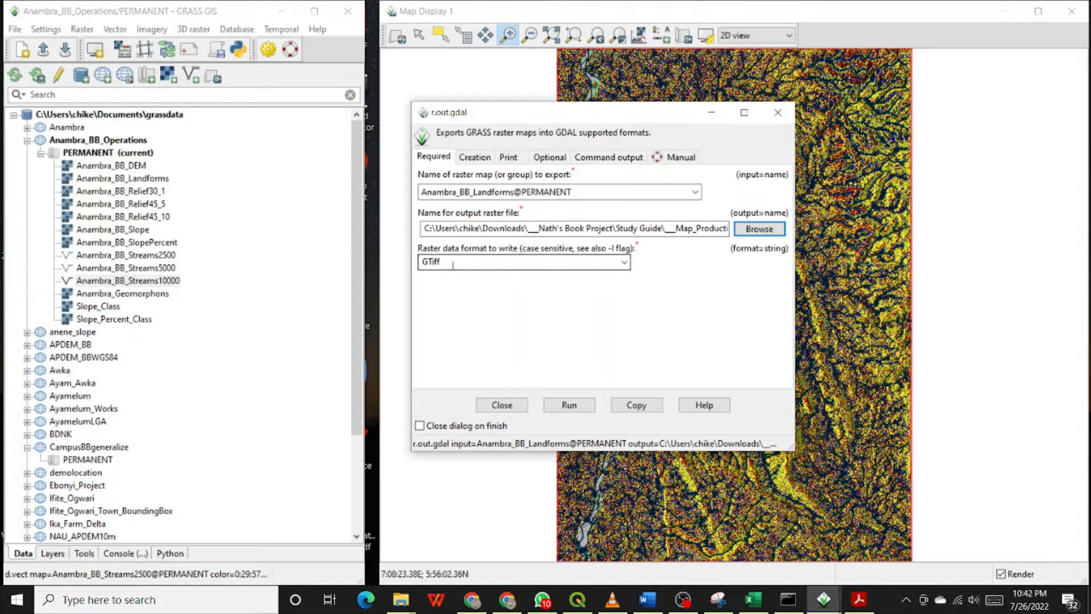
Review the GTiff format setting and the Creation, Print, Optional and Command output tabs.
click(624, 263)
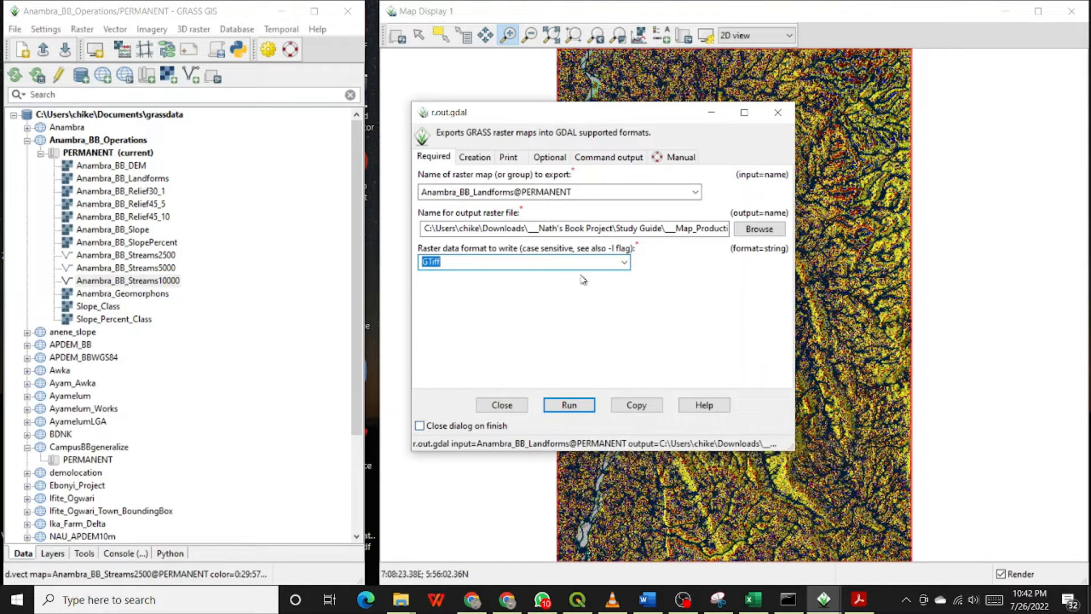
click(476, 157)
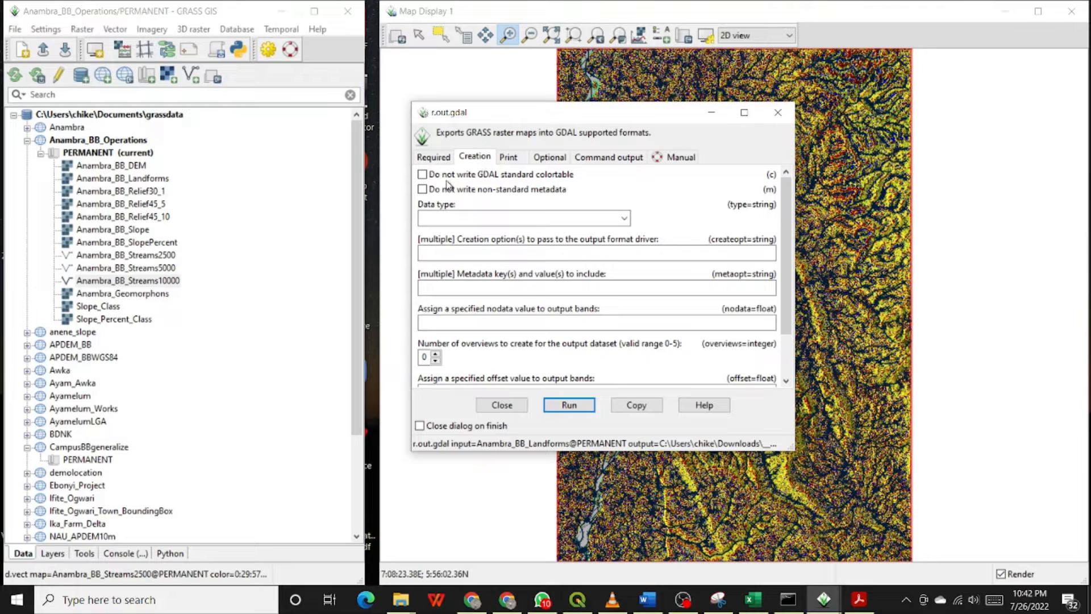
click(512, 158)
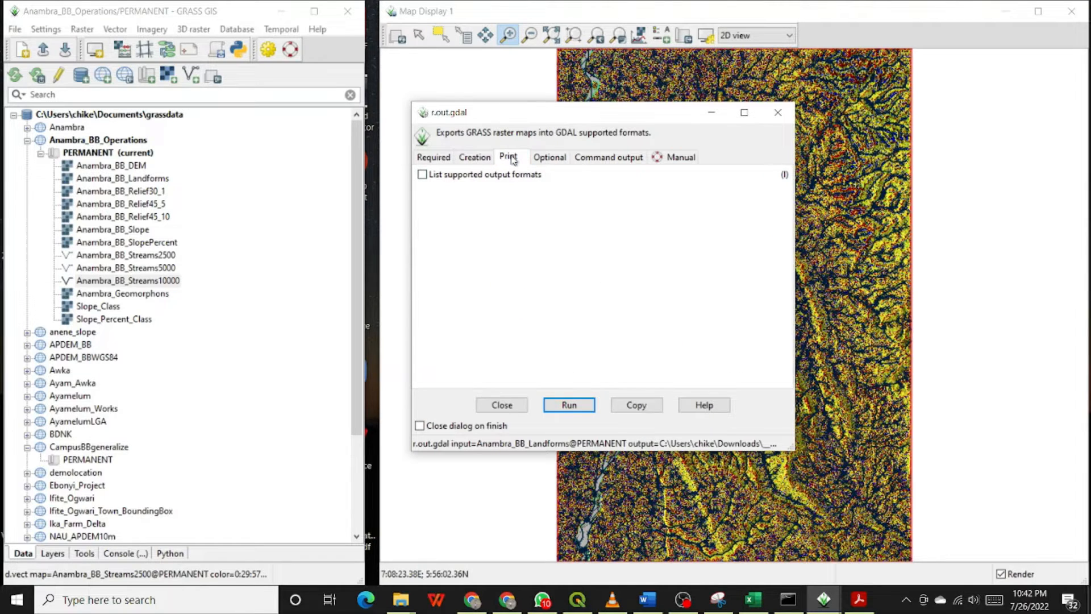
click(547, 157)
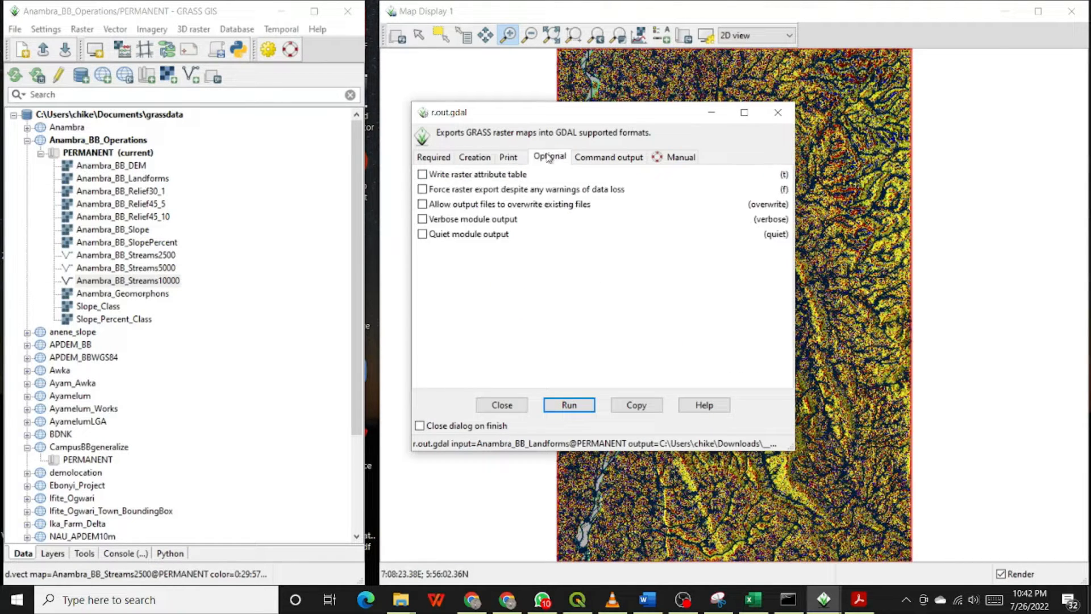
click(593, 158)
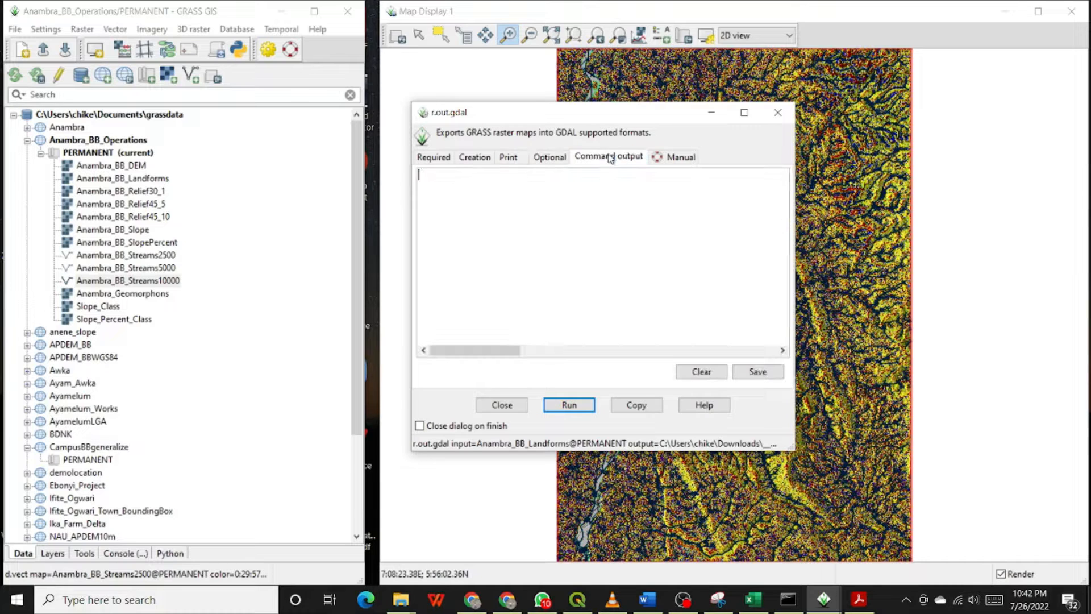
click(475, 156)
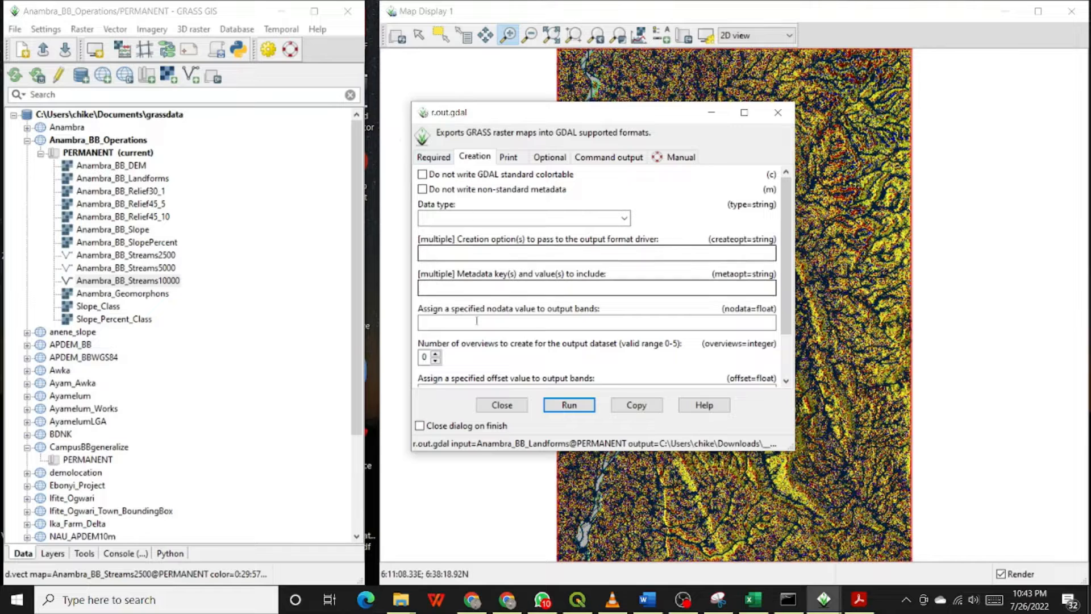
click(433, 158)
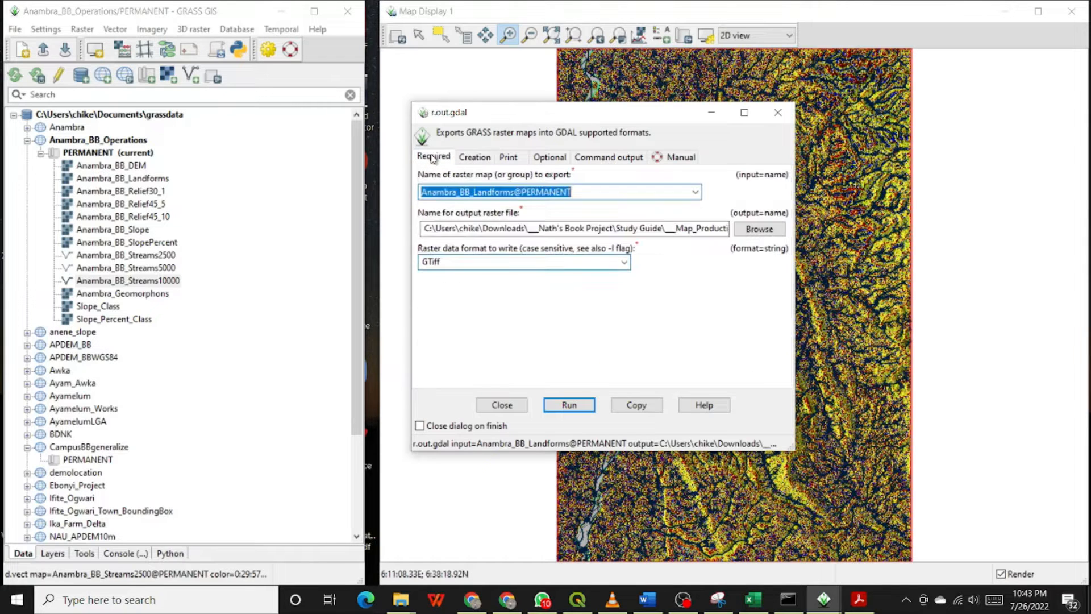
Run the export of the landforms raster and return to the required settings.
click(569, 404)
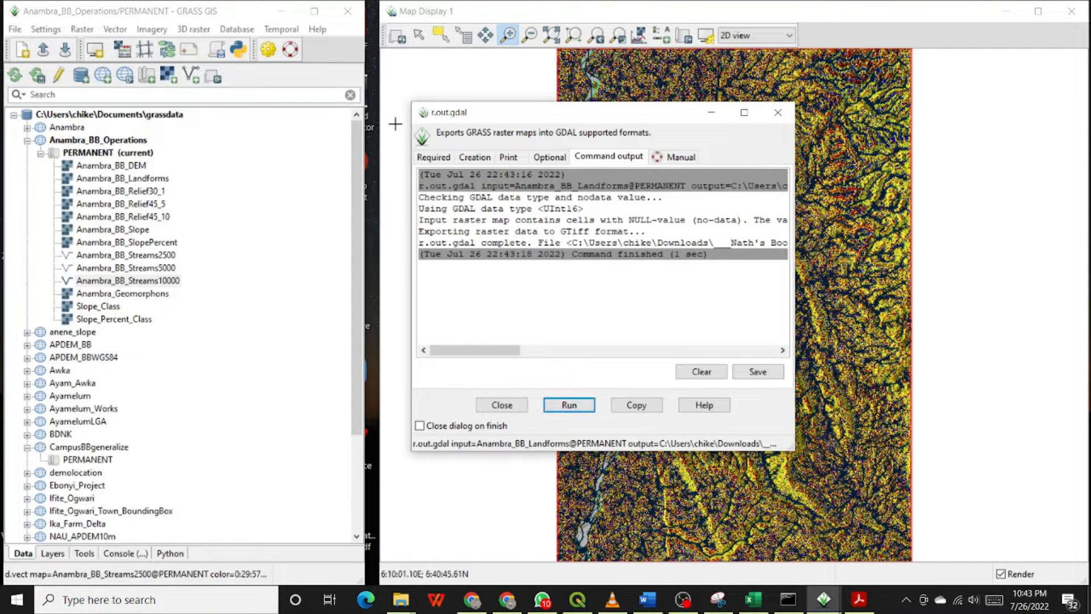
click(443, 161)
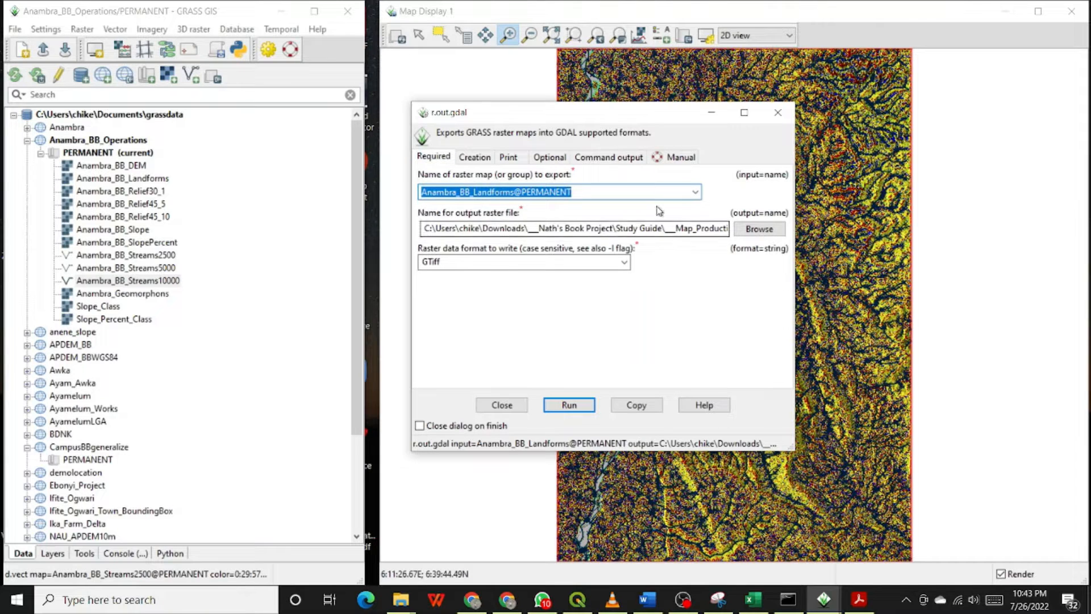
Choose Anambra_Geomorphons@PERMANENT as the raster to export and copy its map name.
click(695, 192)
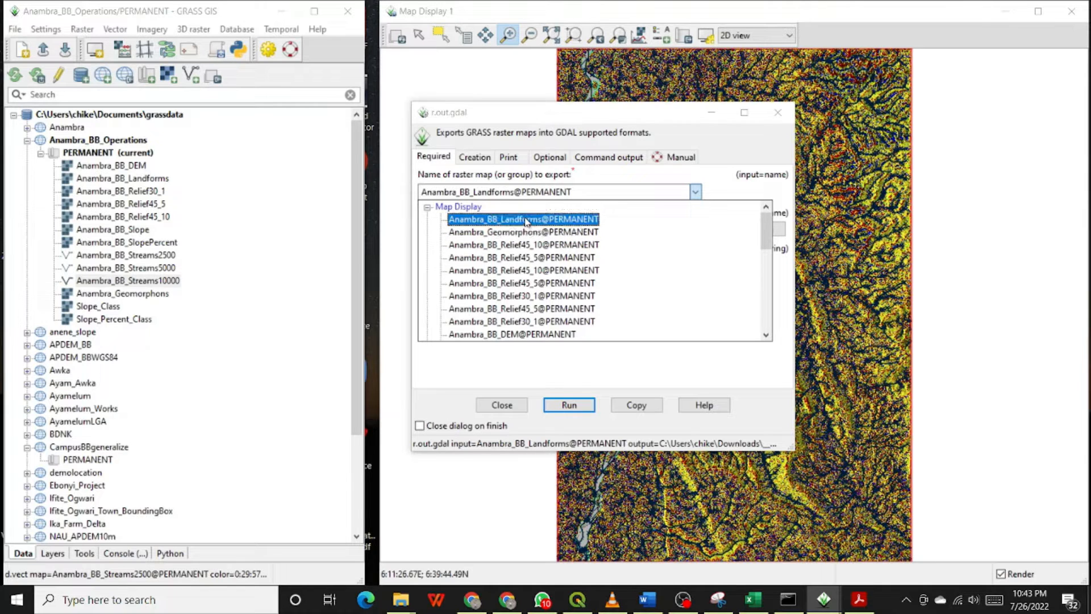
click(532, 233)
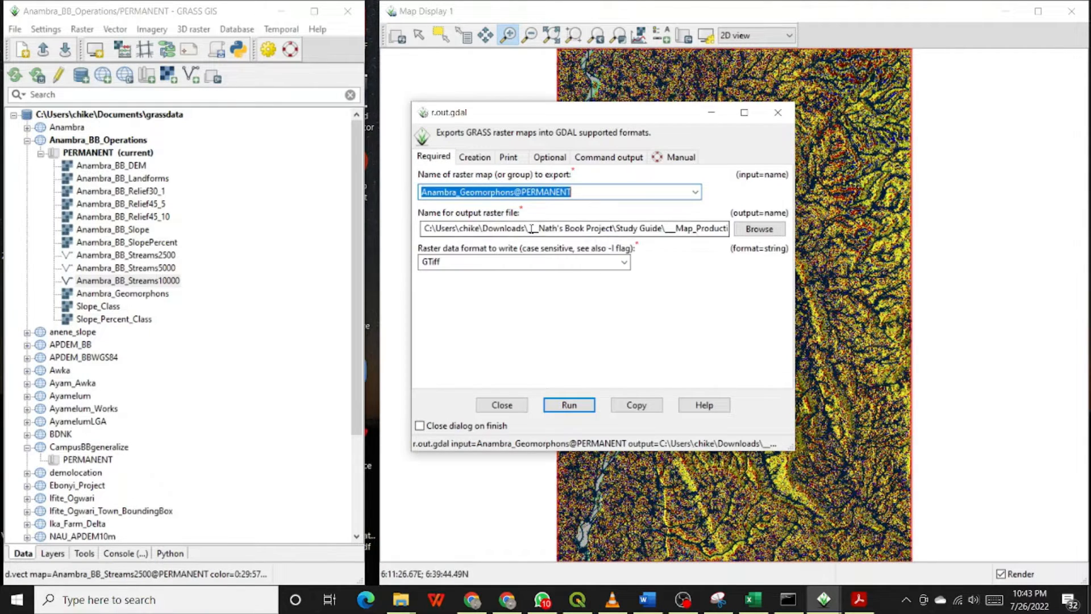
drag(515, 195, 384, 196)
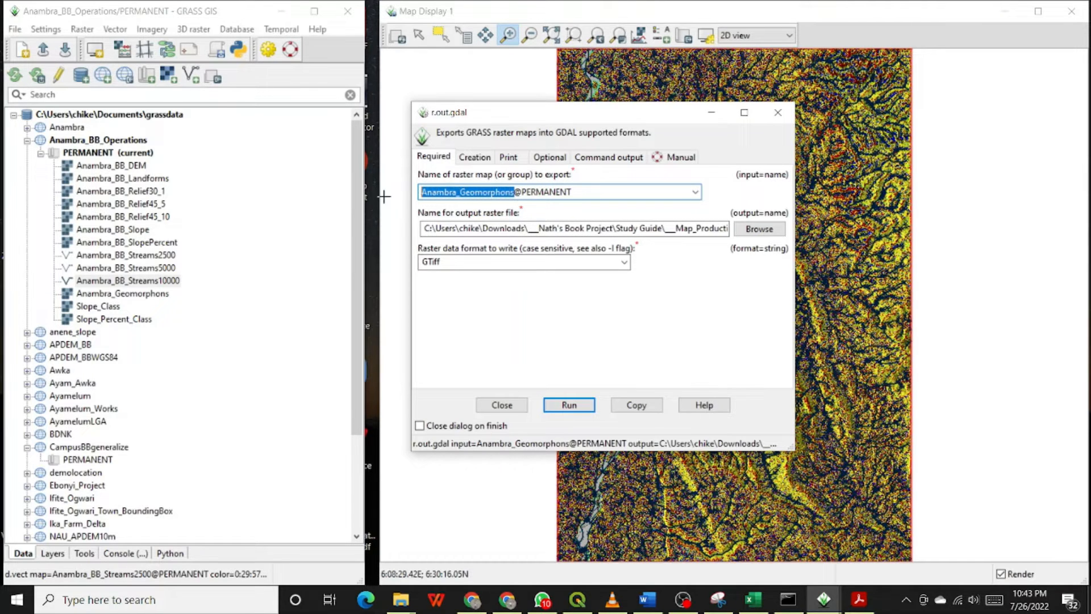
right_click(442, 194)
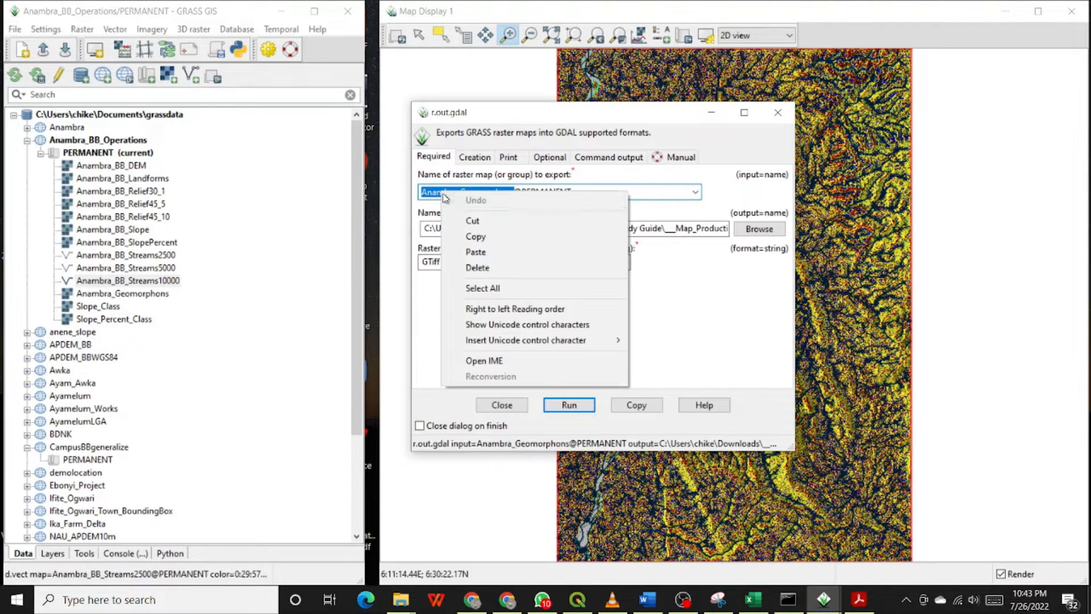
click(478, 236)
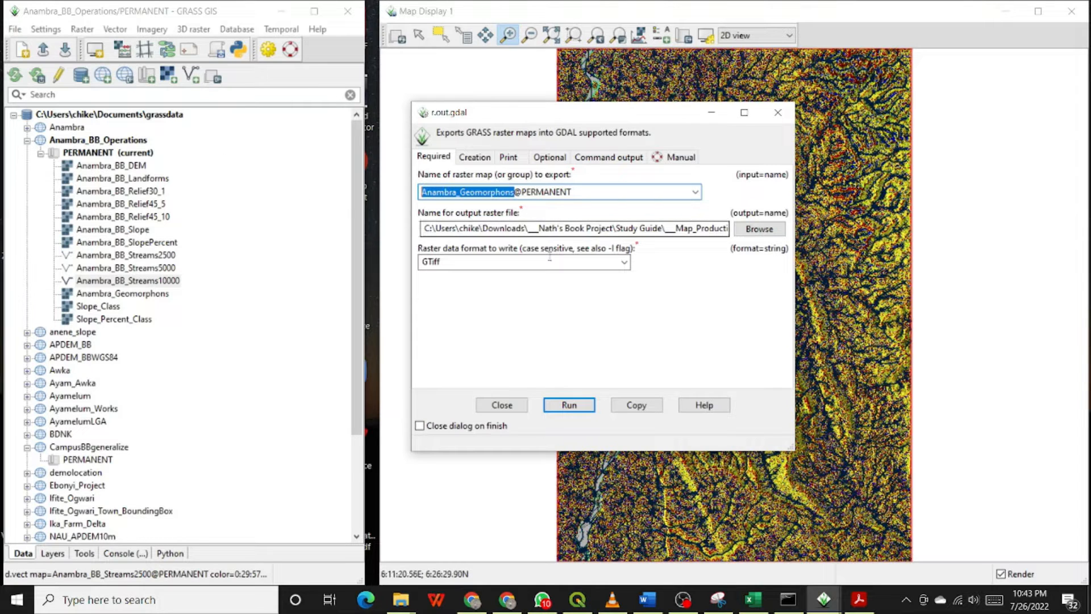
Replace the output file name in the path with Anambra_Geomorphons.
drag(689, 228, 757, 226)
click(686, 229)
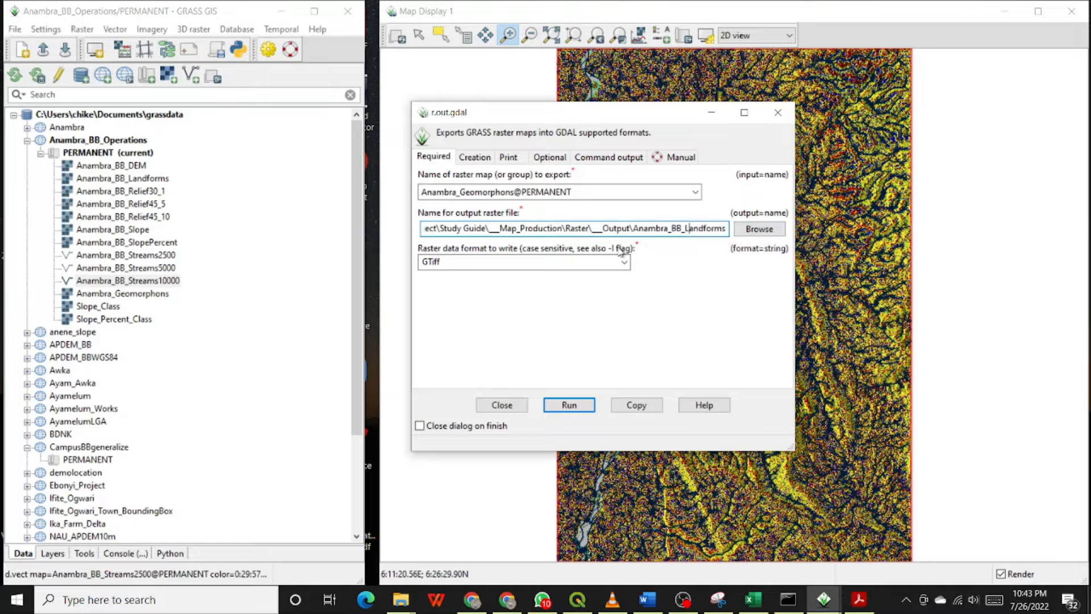
drag(634, 228, 736, 230)
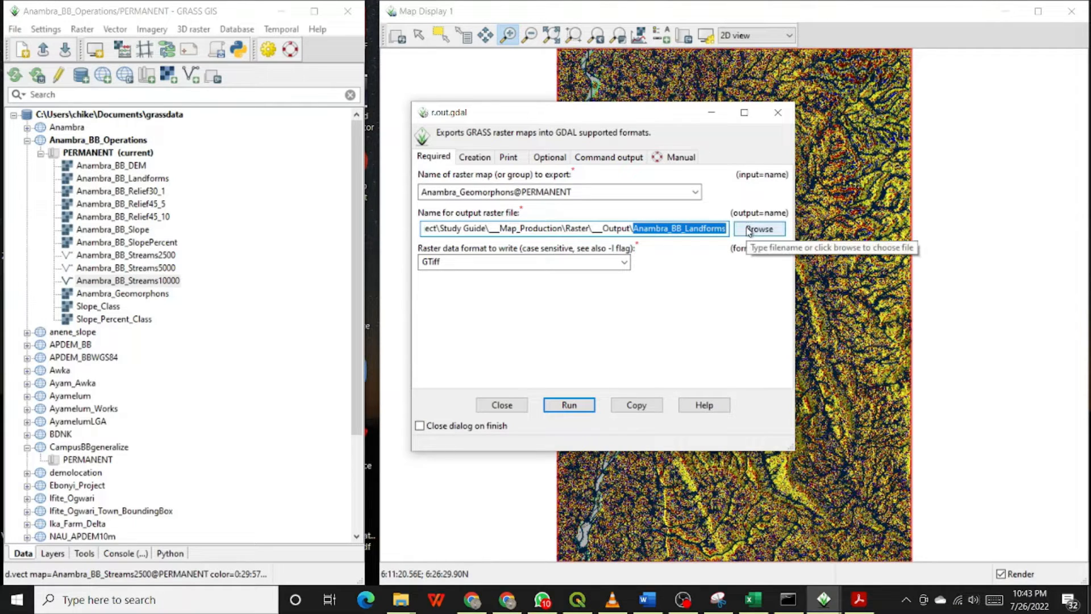
key(ctrl+v)
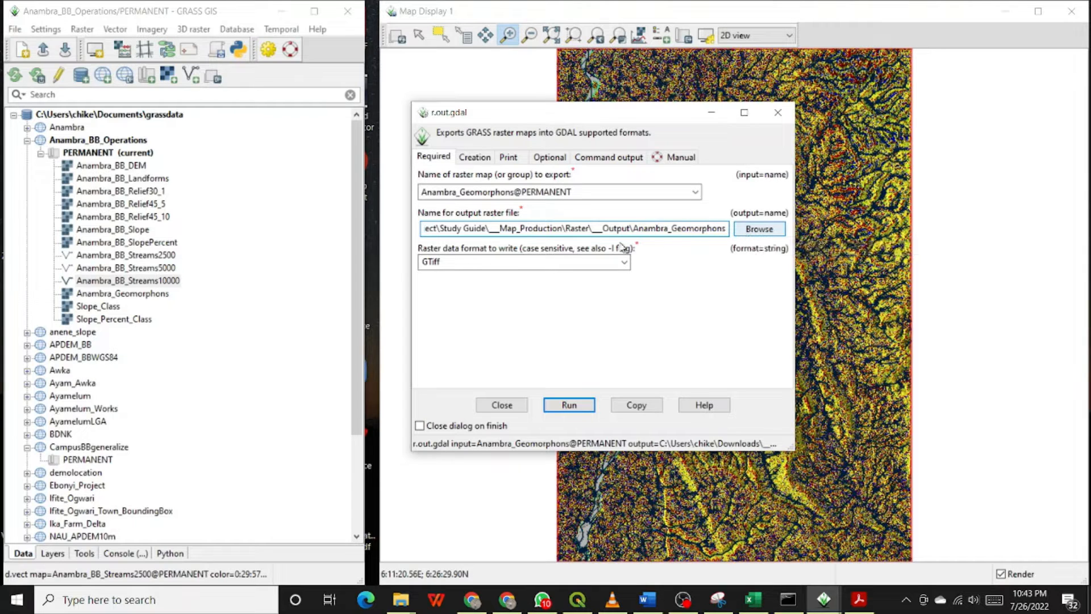
click(668, 229)
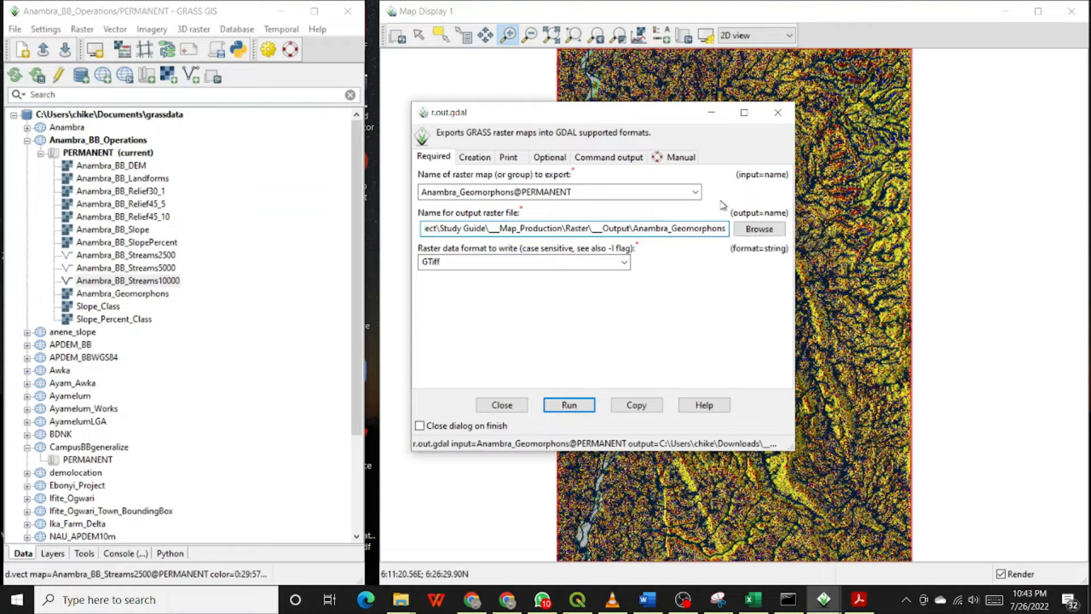
Rename the output file Anambra_BB_Geomorphons and run the export.
text(_BB_)
click(565, 405)
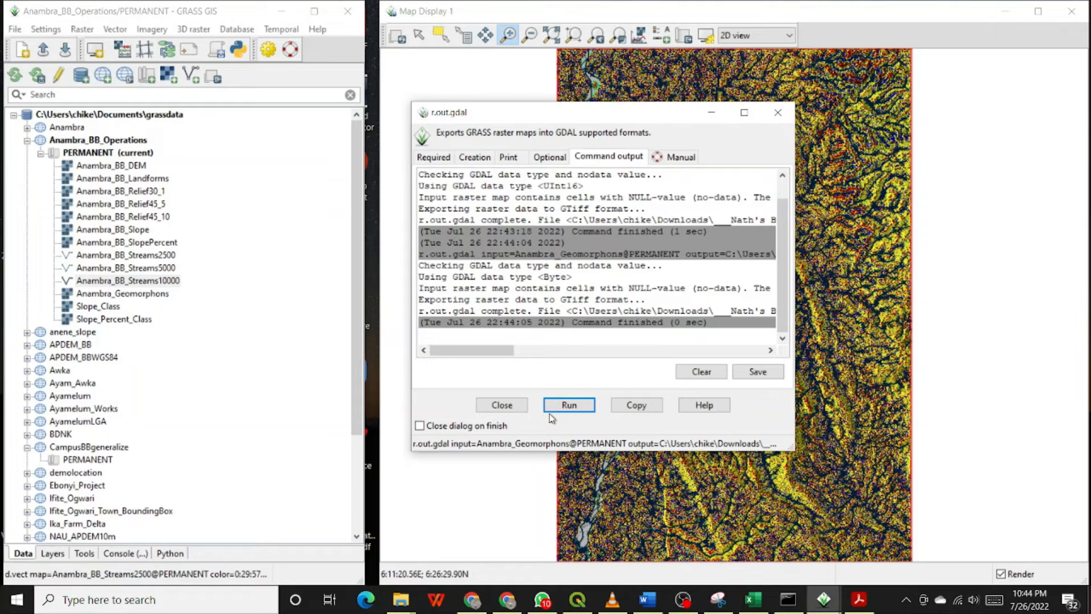
Choose Anambra_BB_Relief45_10@PERMANENT as the raster to export and copy the Anambra_BB_Relief part of its name.
click(442, 157)
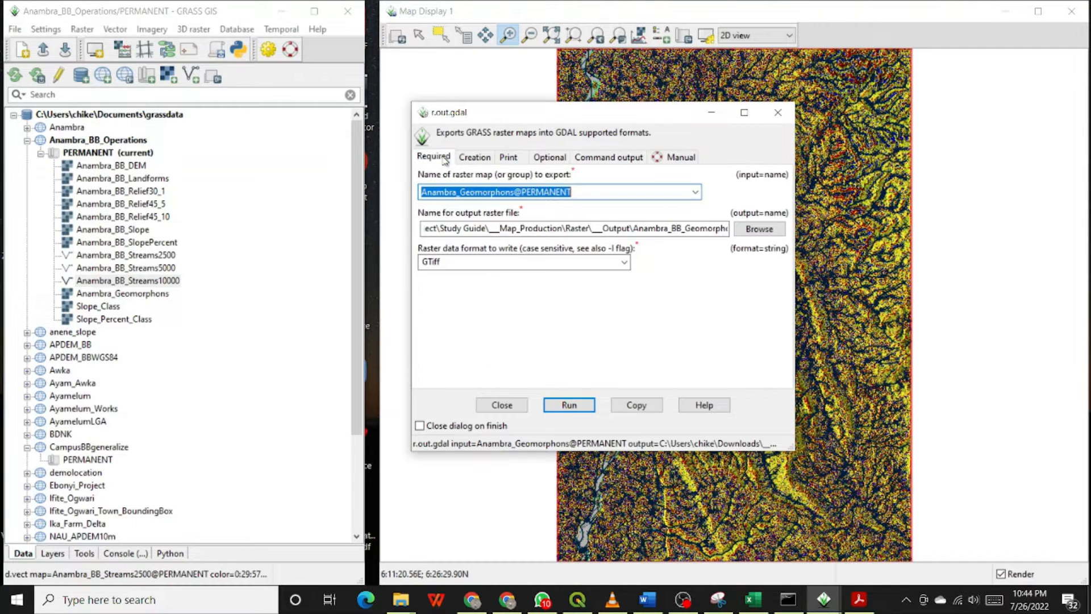
click(696, 193)
scroll(661, 219, up, 1)
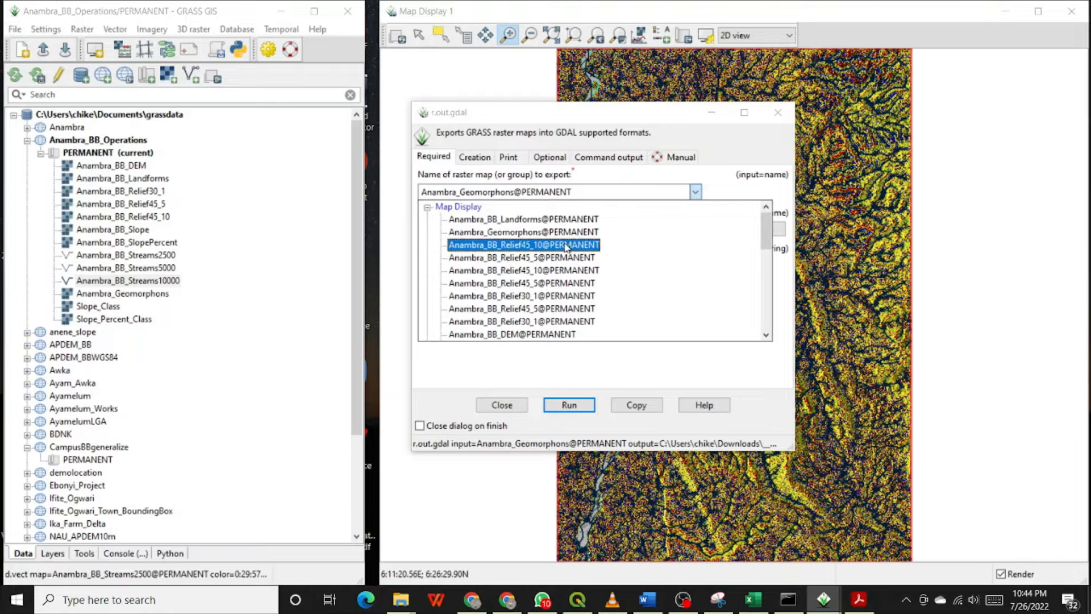
click(575, 271)
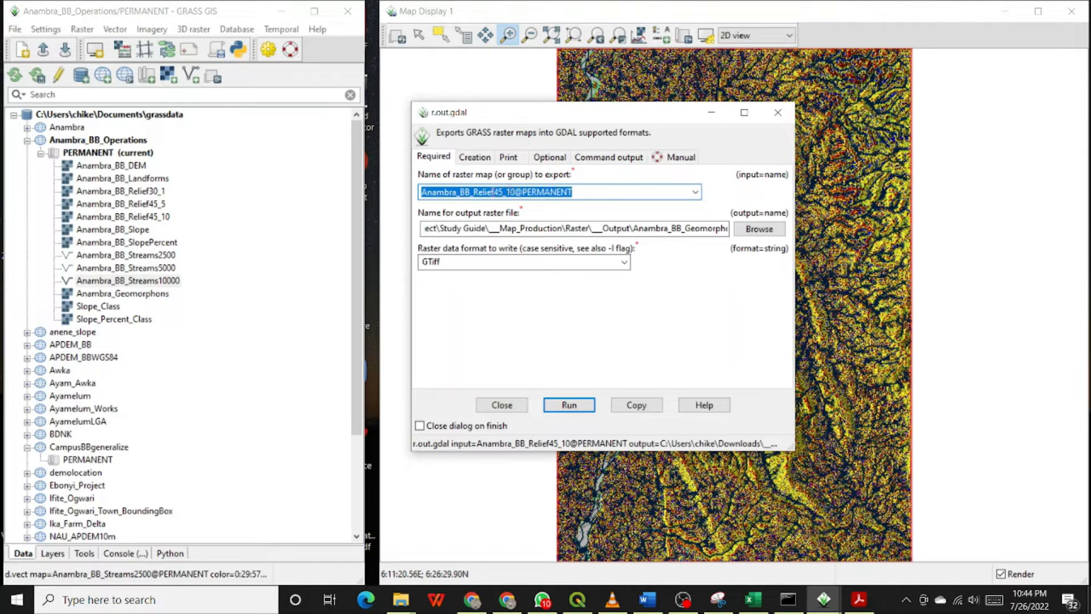
click(495, 191)
drag(490, 192, 373, 189)
key(ctrl+c)
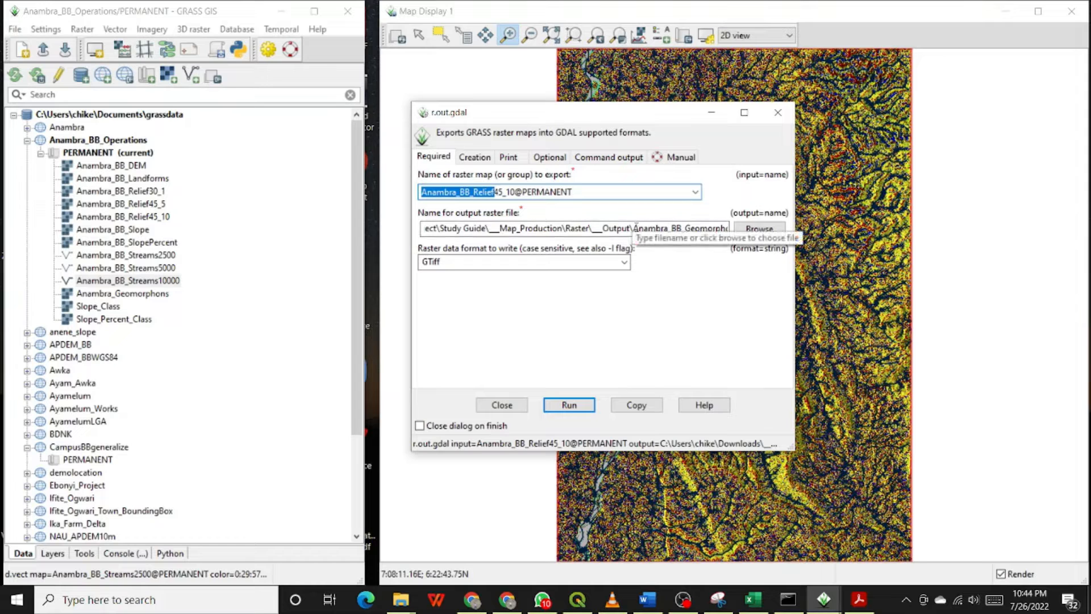
Replace the output file name in the path with Anambra_BB_Relief and run the export.
drag(635, 226, 807, 229)
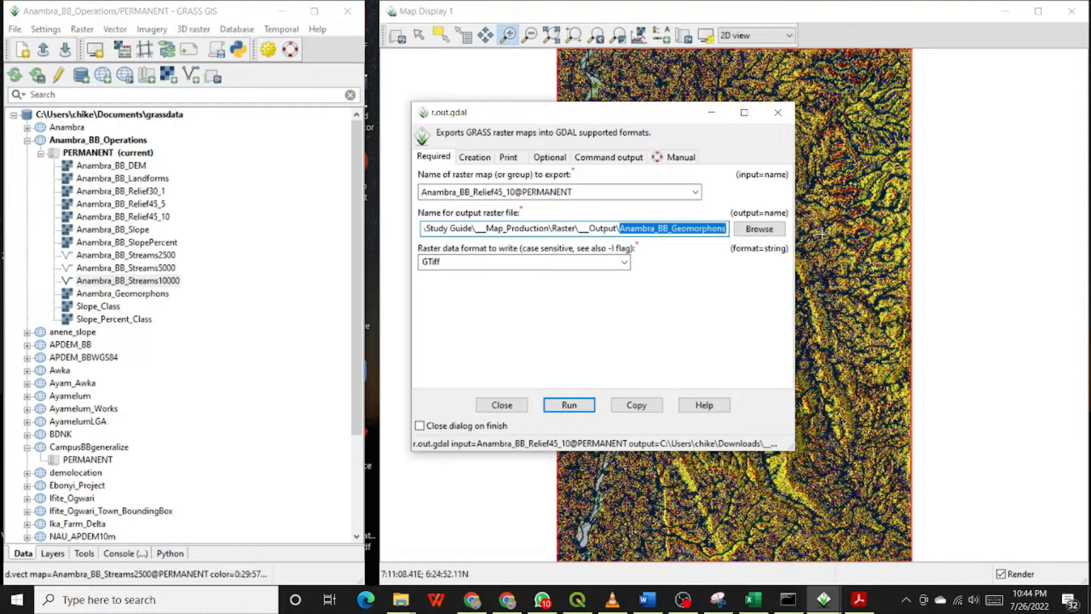
key(ctrl+v)
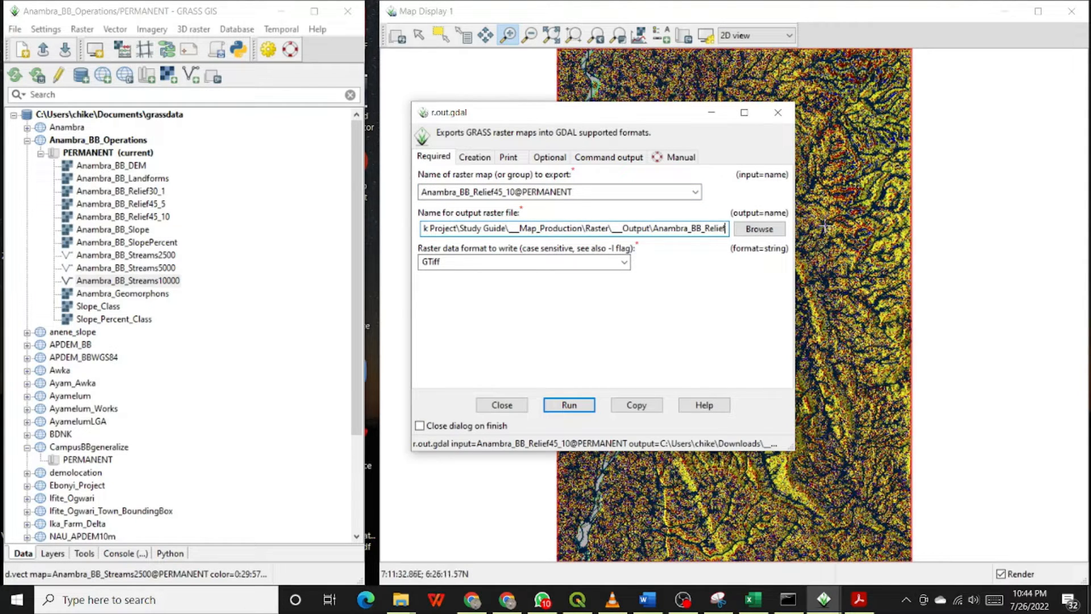
click(568, 405)
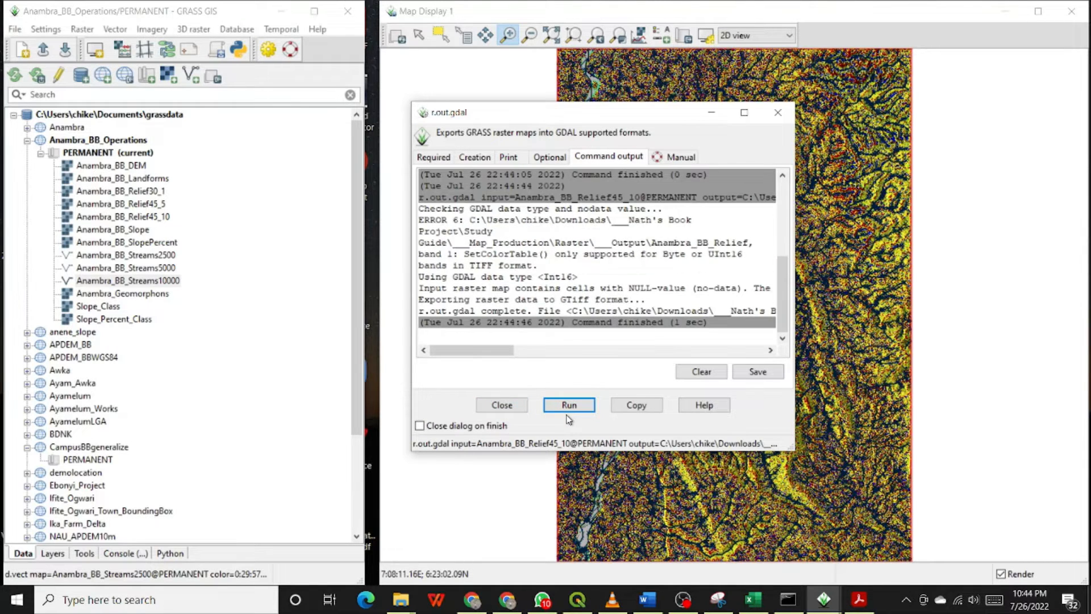
Choose Slope_Percent_Class@PERMANENT as the raster to export and select its map name.
click(443, 159)
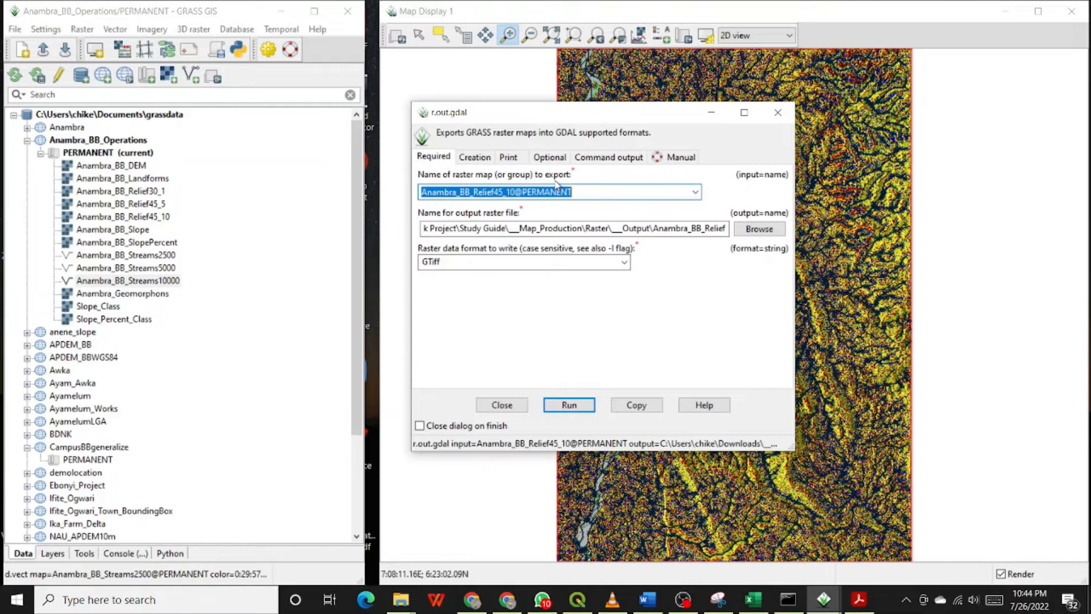
click(696, 192)
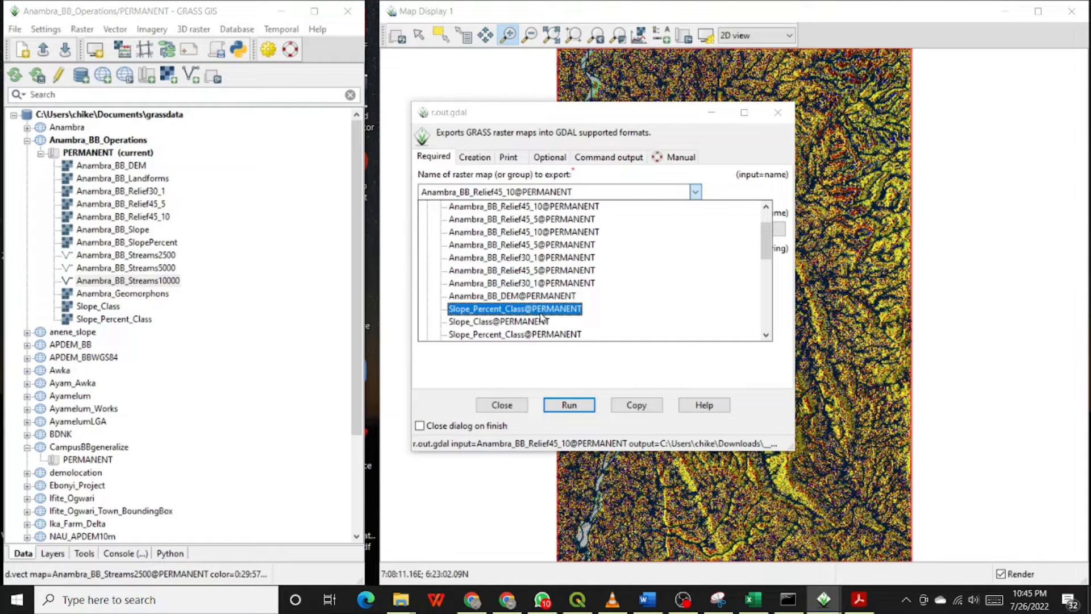
click(542, 309)
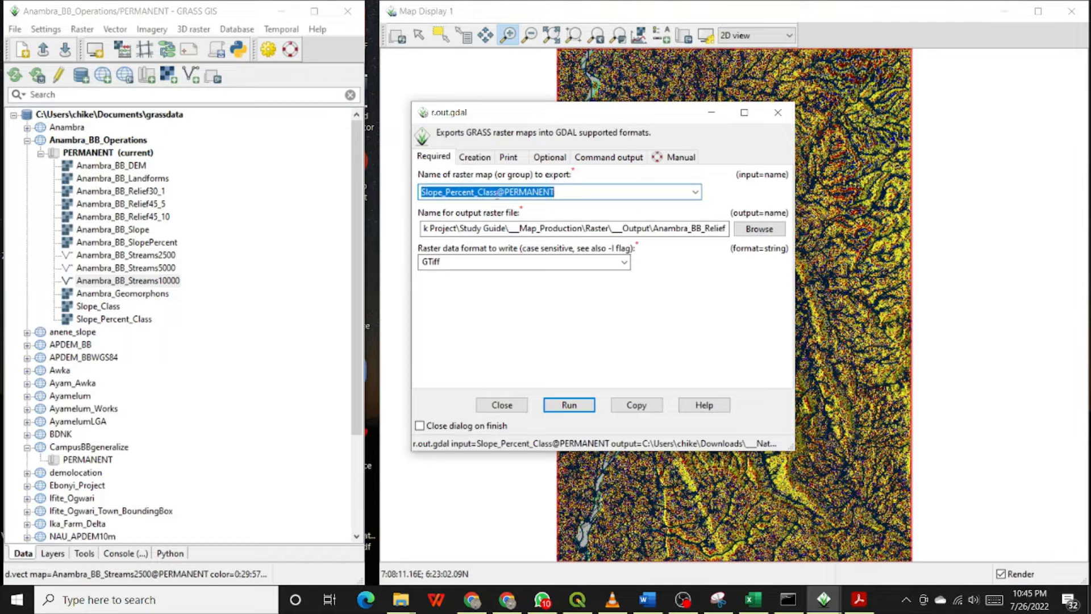
drag(499, 190, 423, 192)
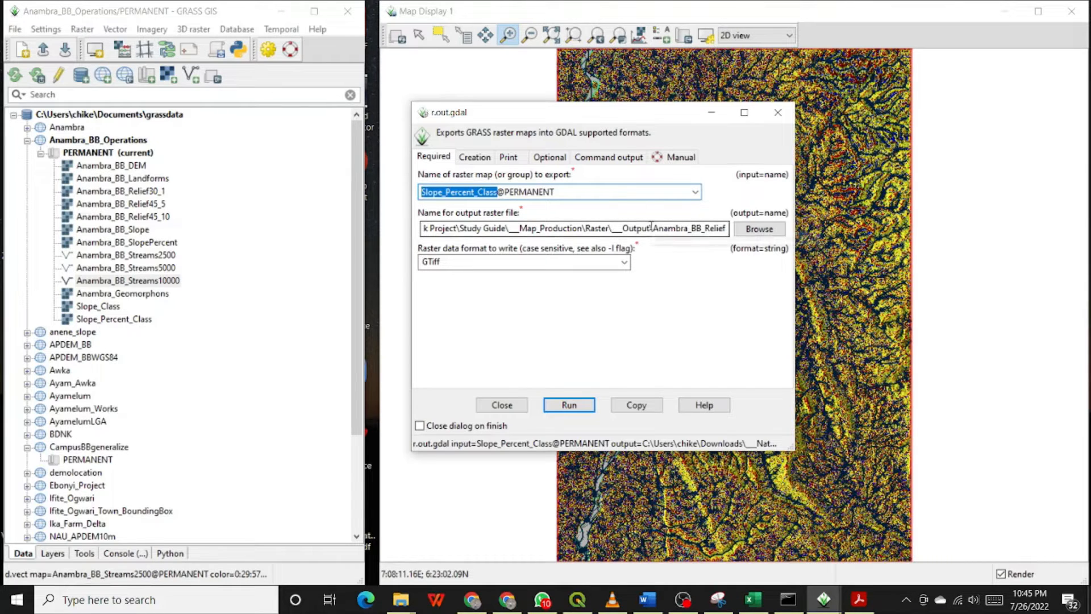
Rename the output file Anambra_BB_SlopePC_Class and run the export.
drag(705, 227, 728, 226)
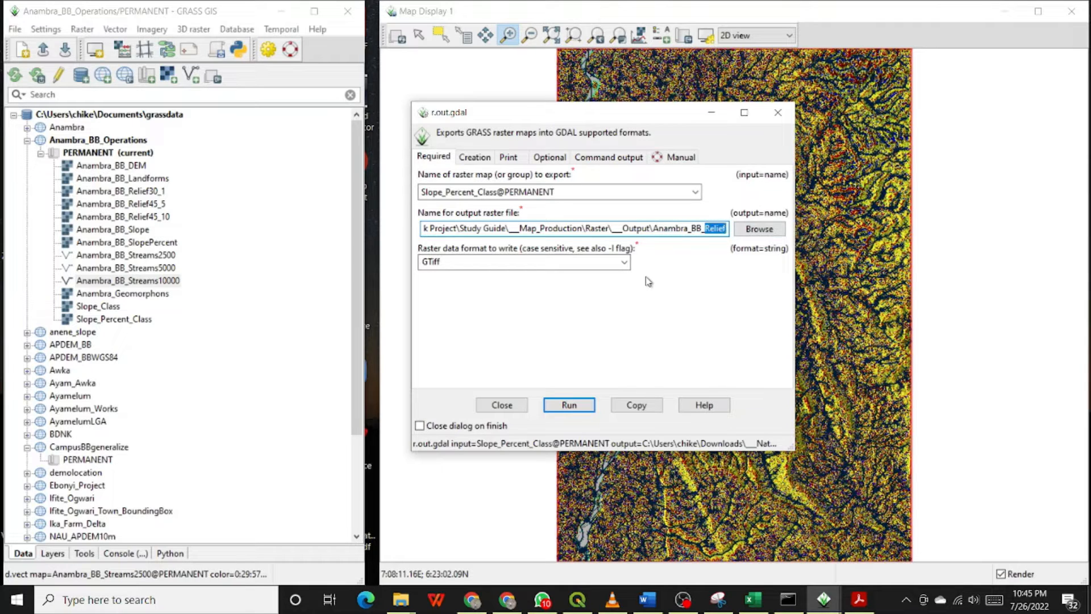
text(SlopePC)
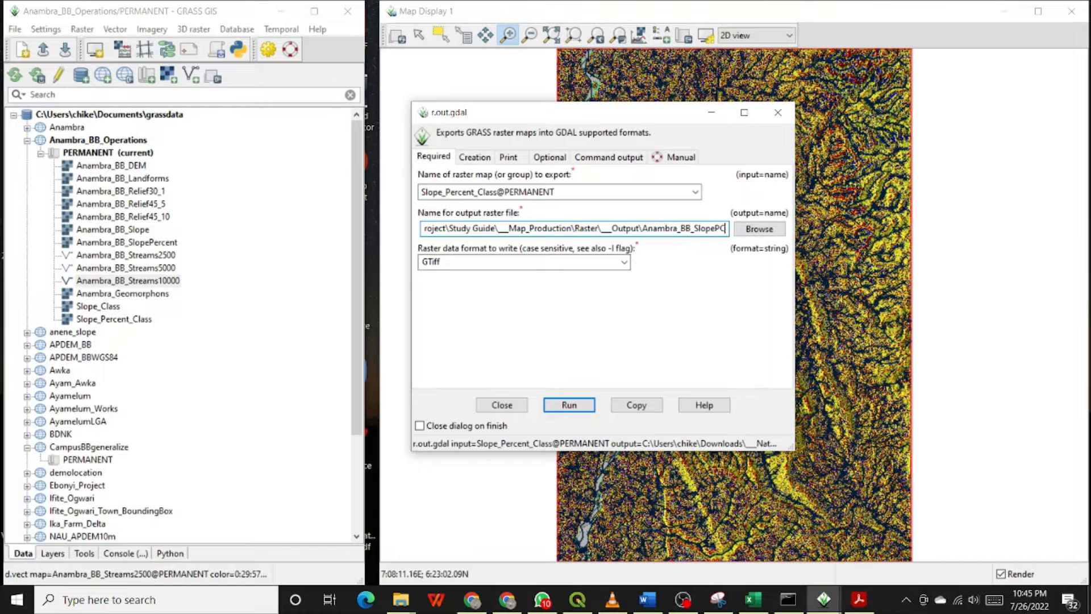
text(+_)
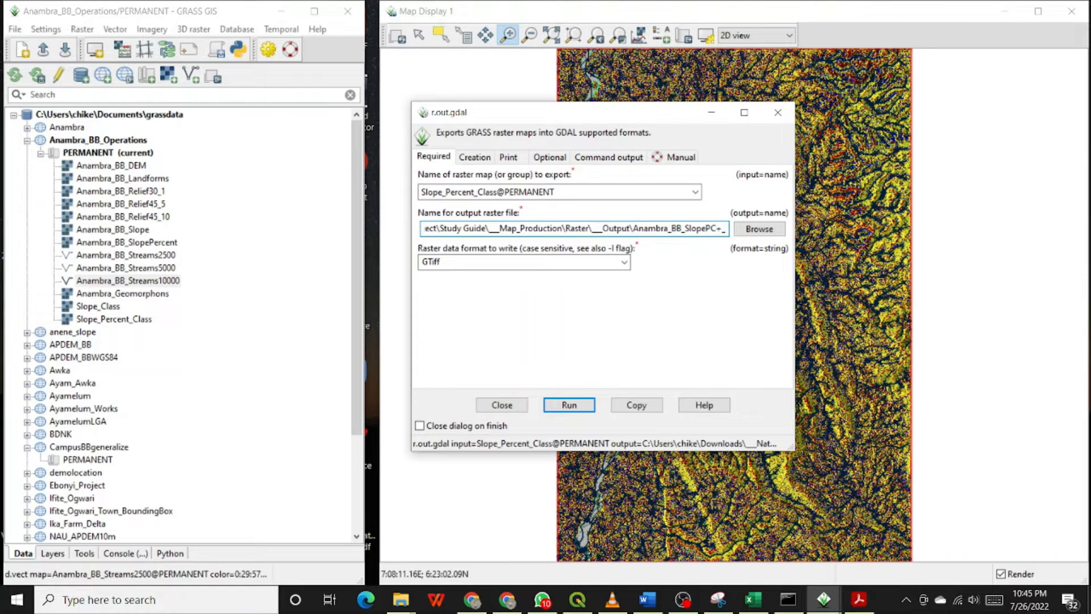
key(BackSpace)
key(BackSpace)
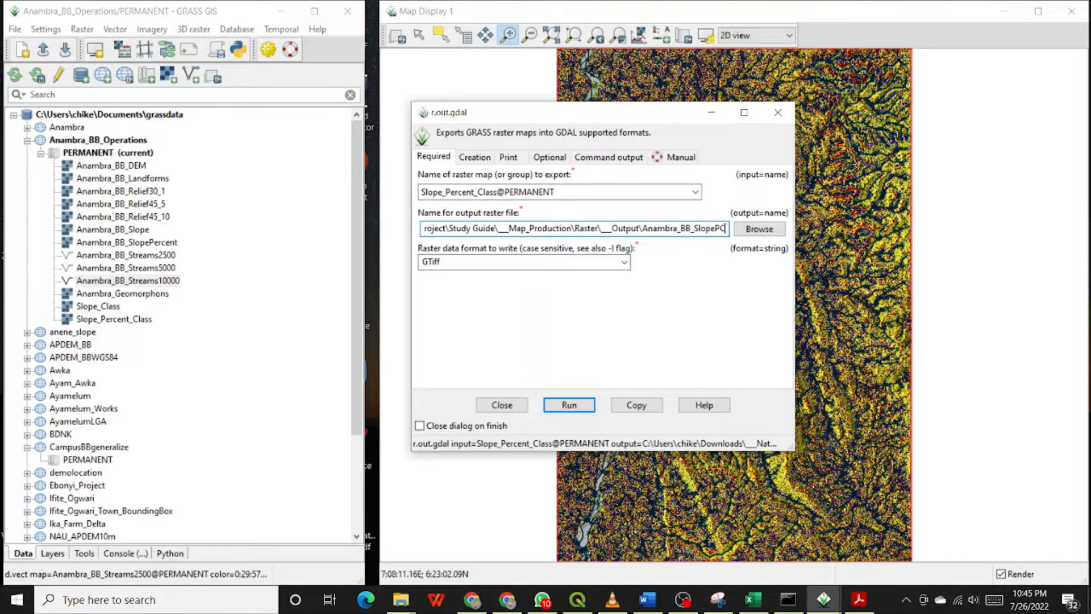
text(_Class)
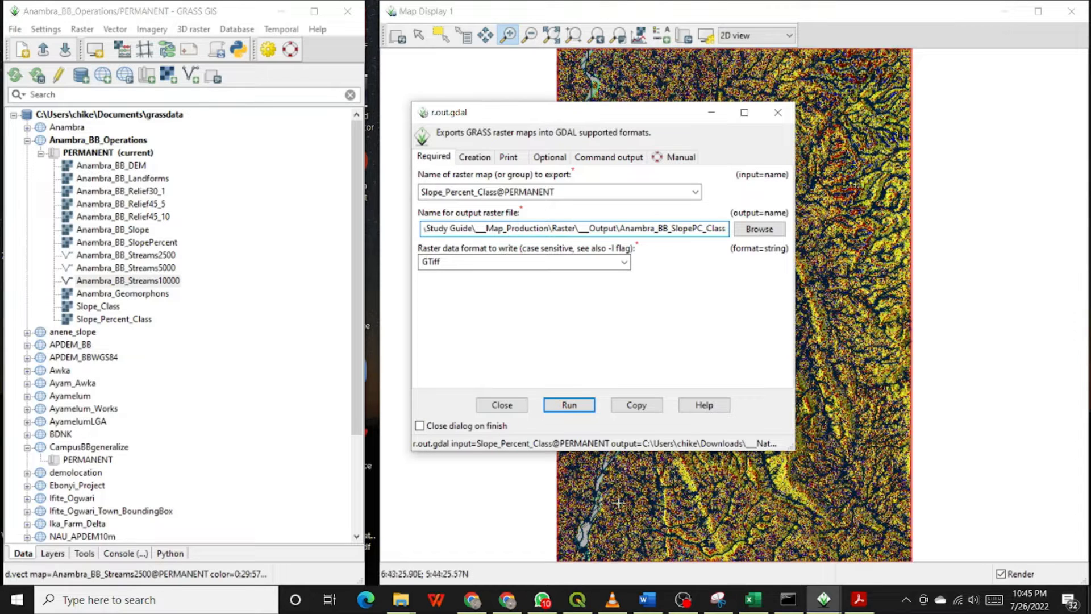
click(569, 405)
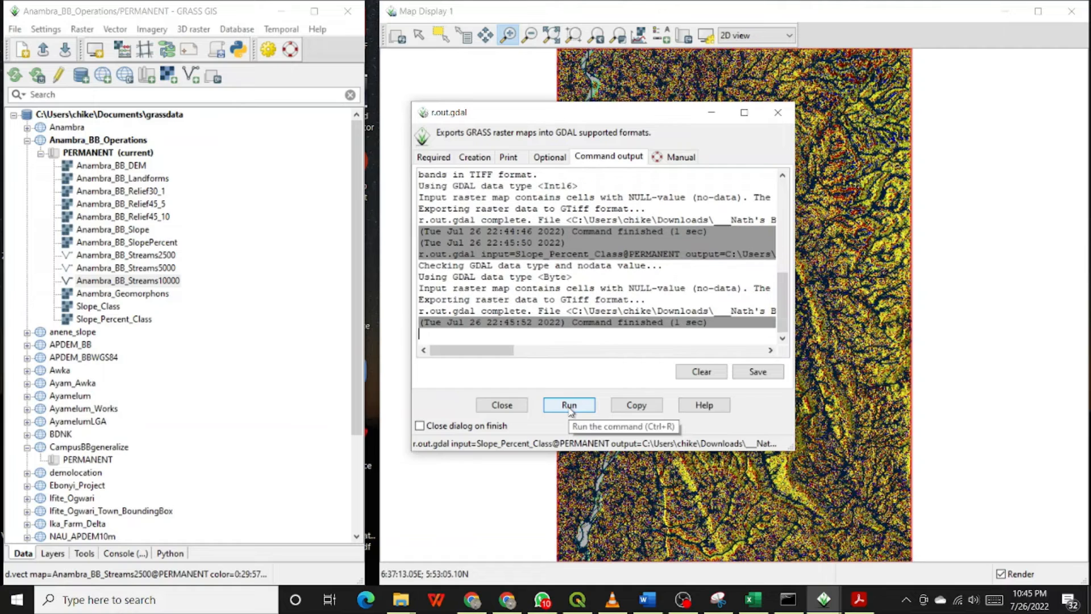
Choose Slope_Class@PERMANENT as the raster to export.
click(435, 159)
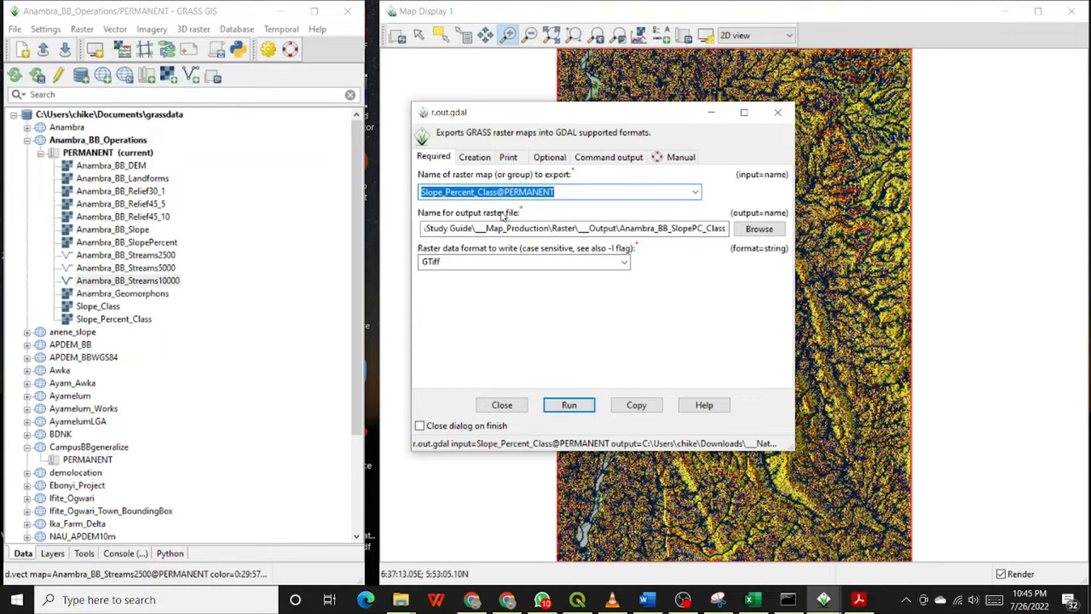
click(695, 192)
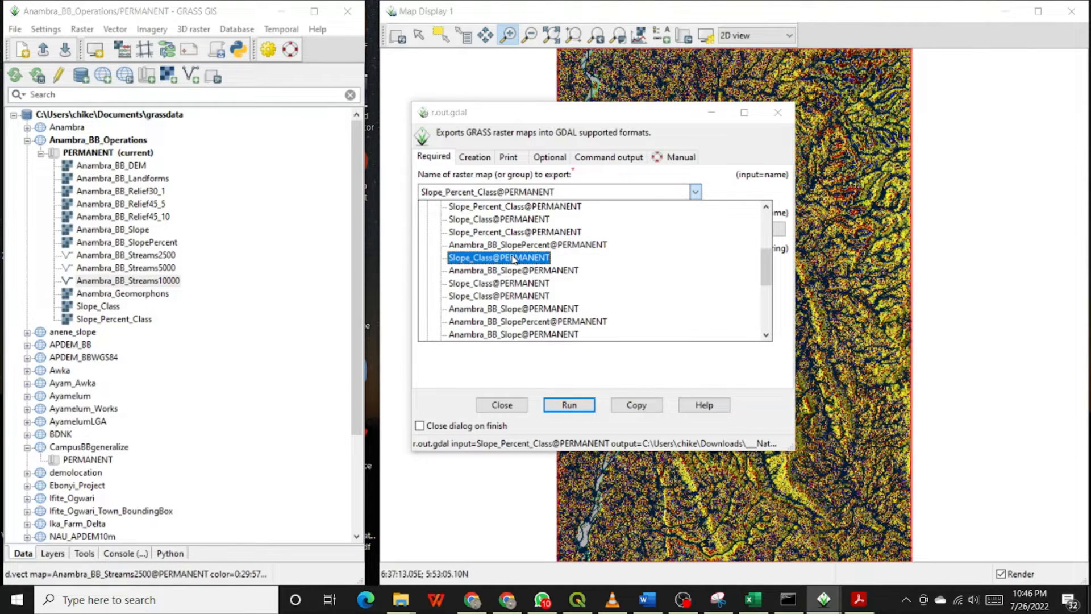
click(514, 258)
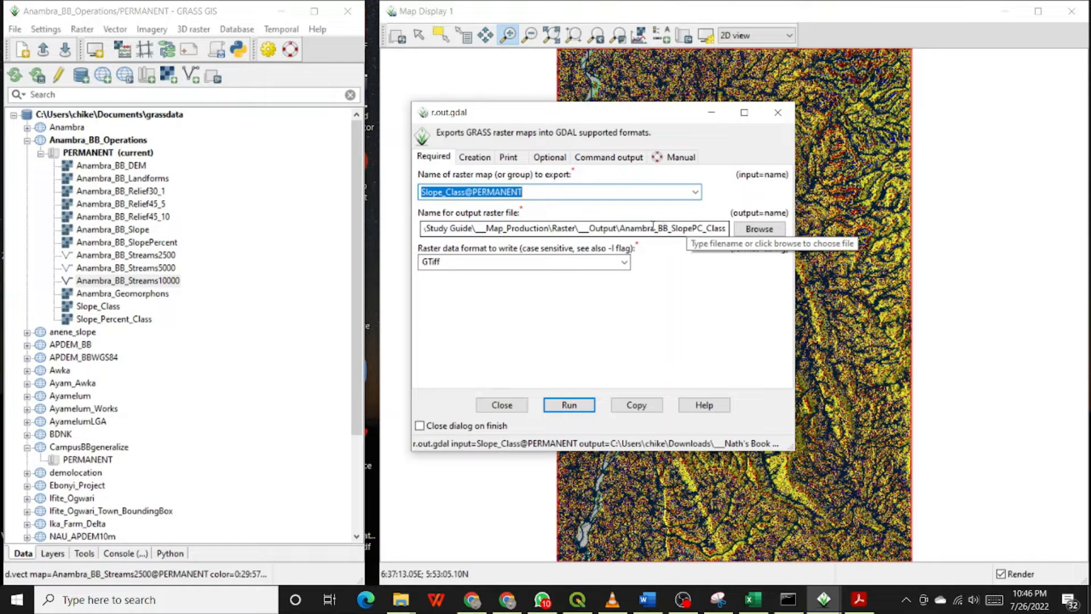
Rename the output file Anambra_BB_SlopeDeg_Class and run the export.
click(693, 228)
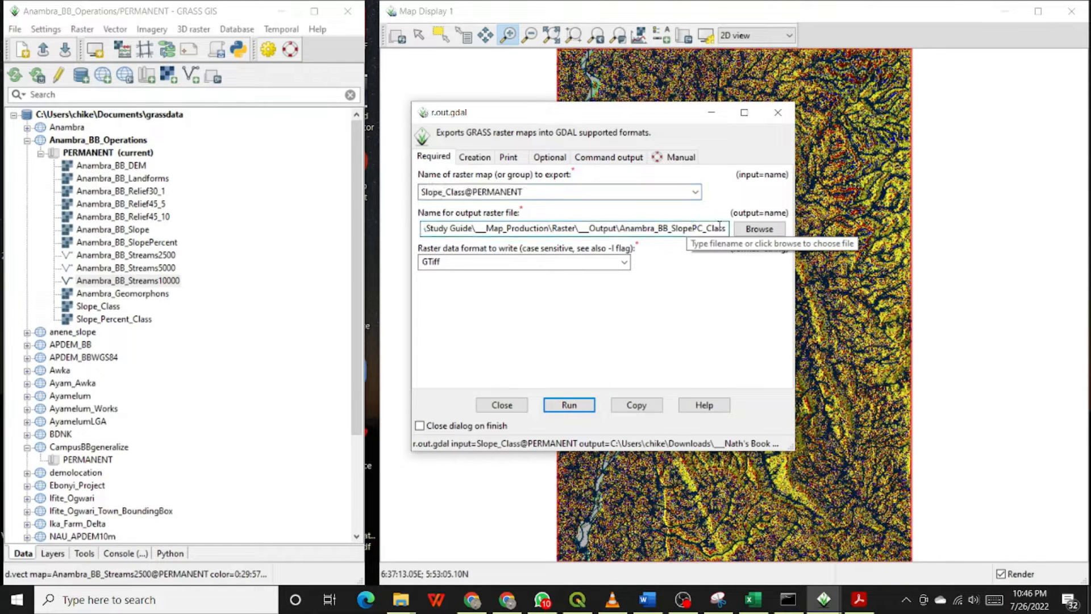
text(De)
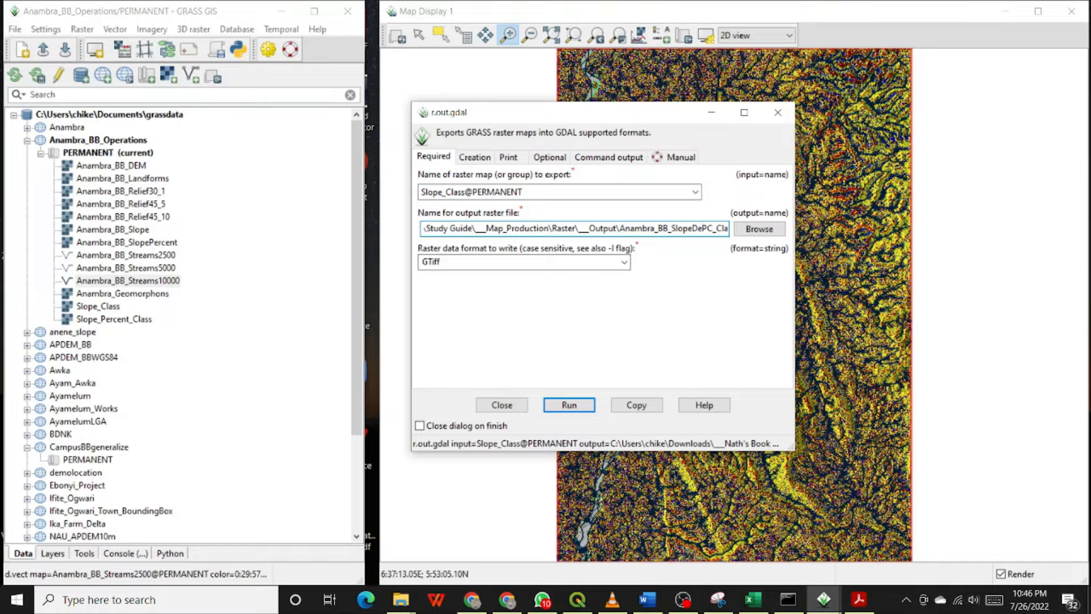
key(Delete)
text(g)
key(Delete)
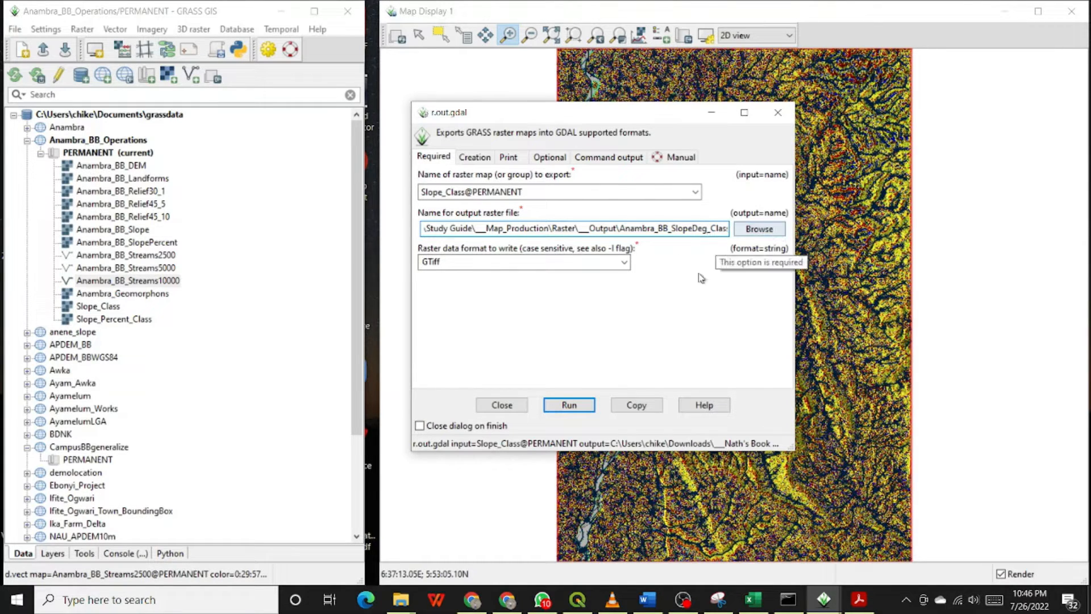
click(566, 405)
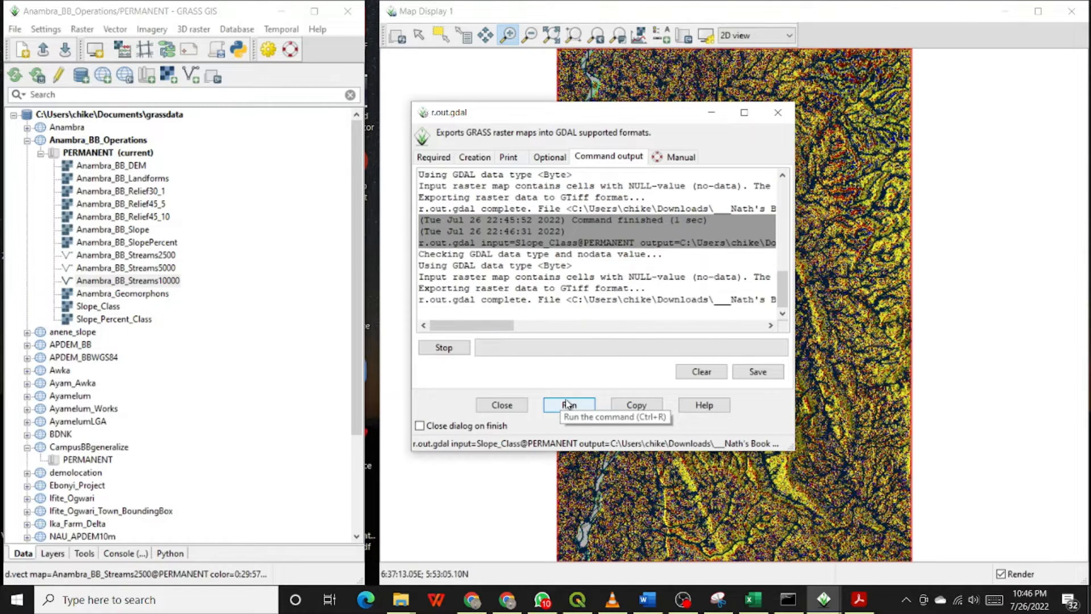
Choose Anambra_BB_Slope@PERMANENT as the raster to export and copy the Anambra_BB_Slope map name.
click(444, 157)
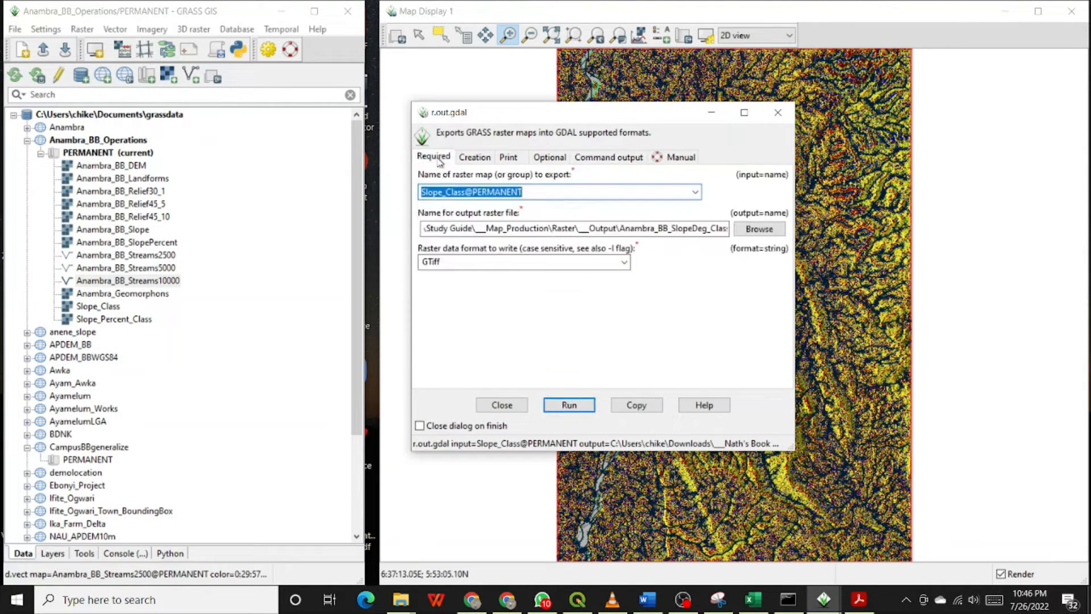
click(695, 192)
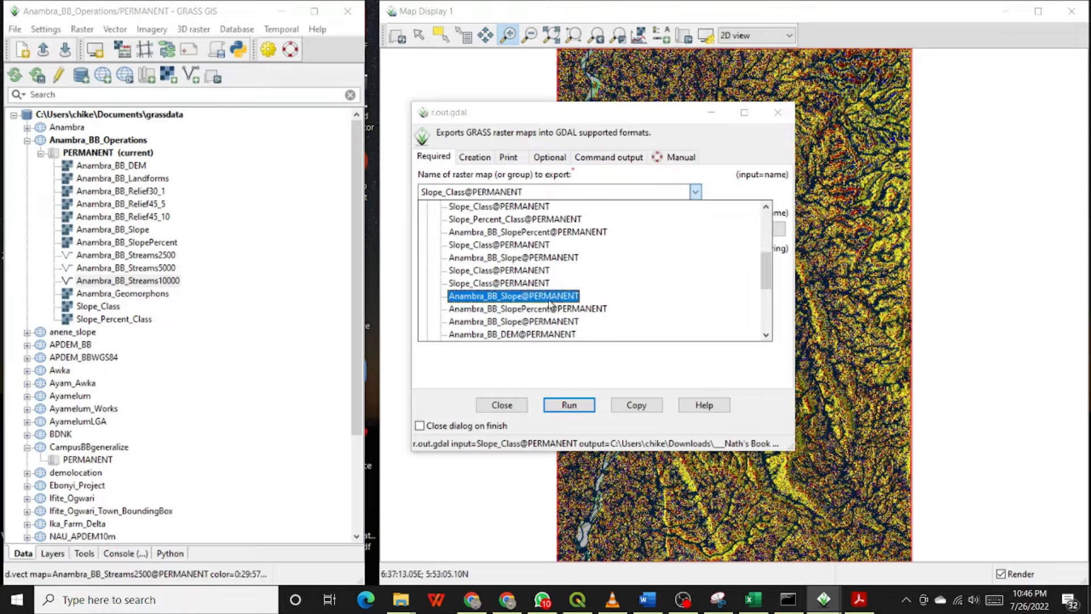
click(523, 261)
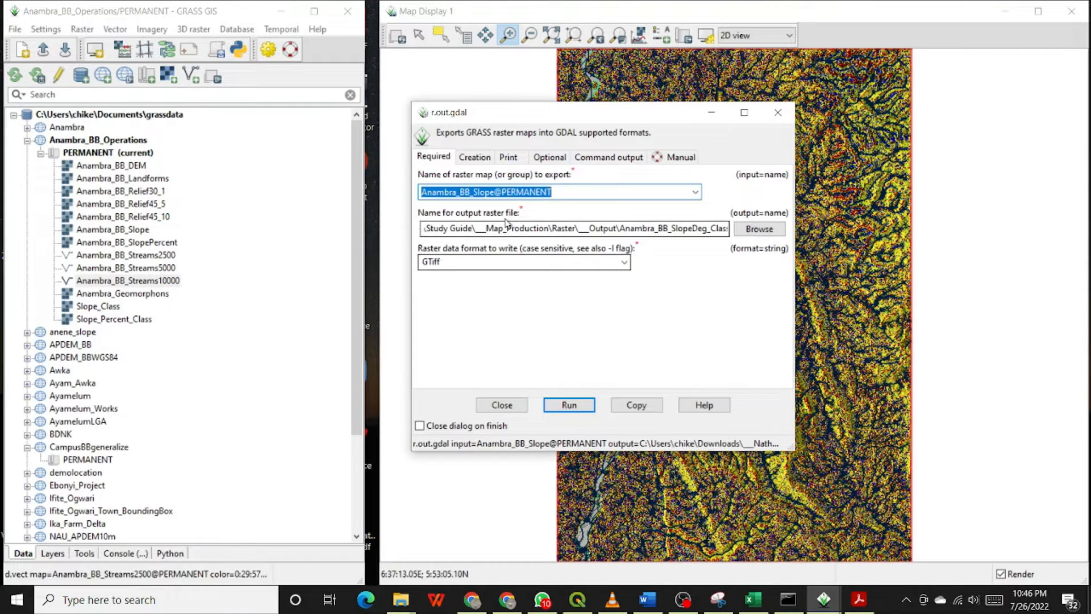
double_click(492, 192)
key(ctrl+c)
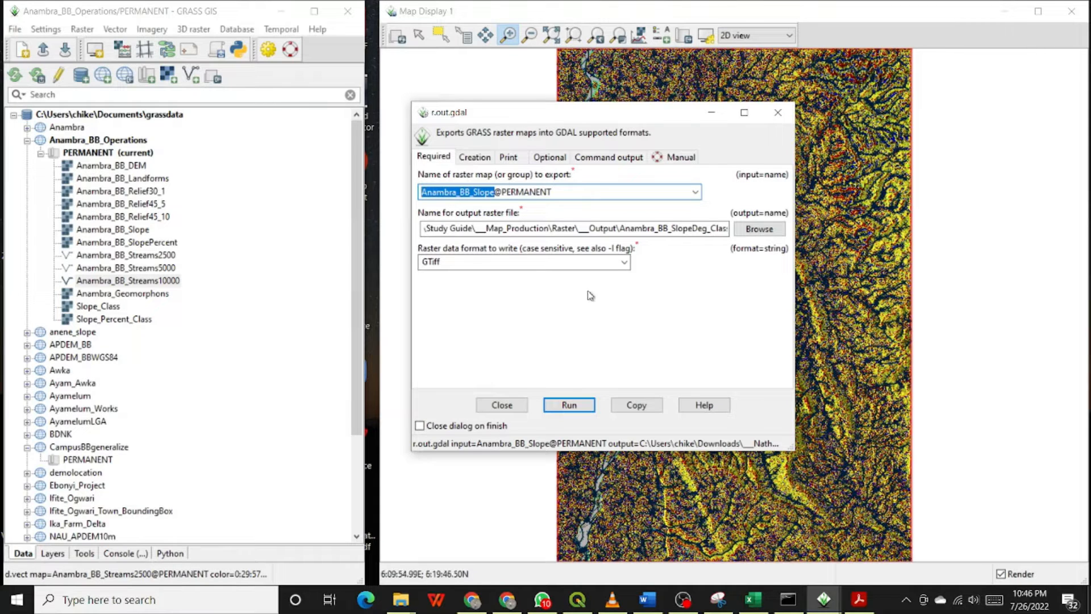
Replace the output file name in the path with Anambra_BB_Slope.
click(617, 228)
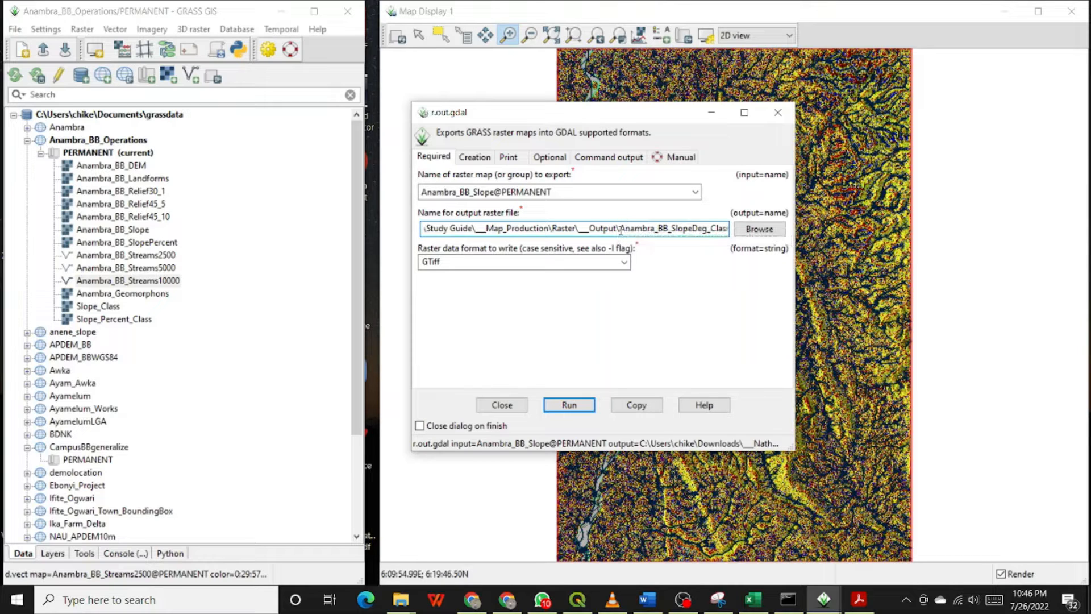
drag(621, 228, 730, 229)
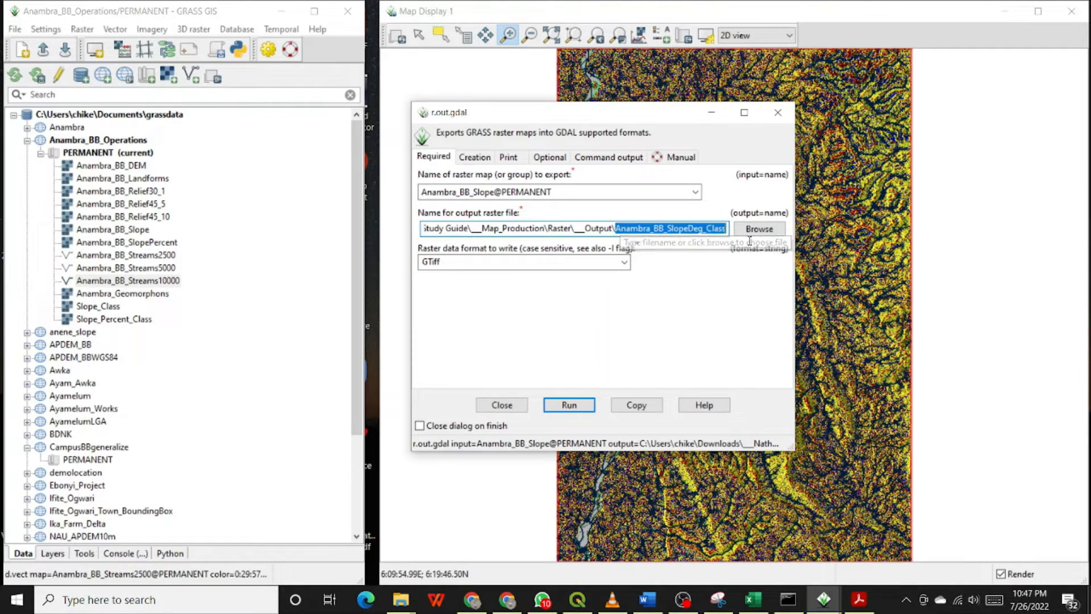
key(ctrl+v)
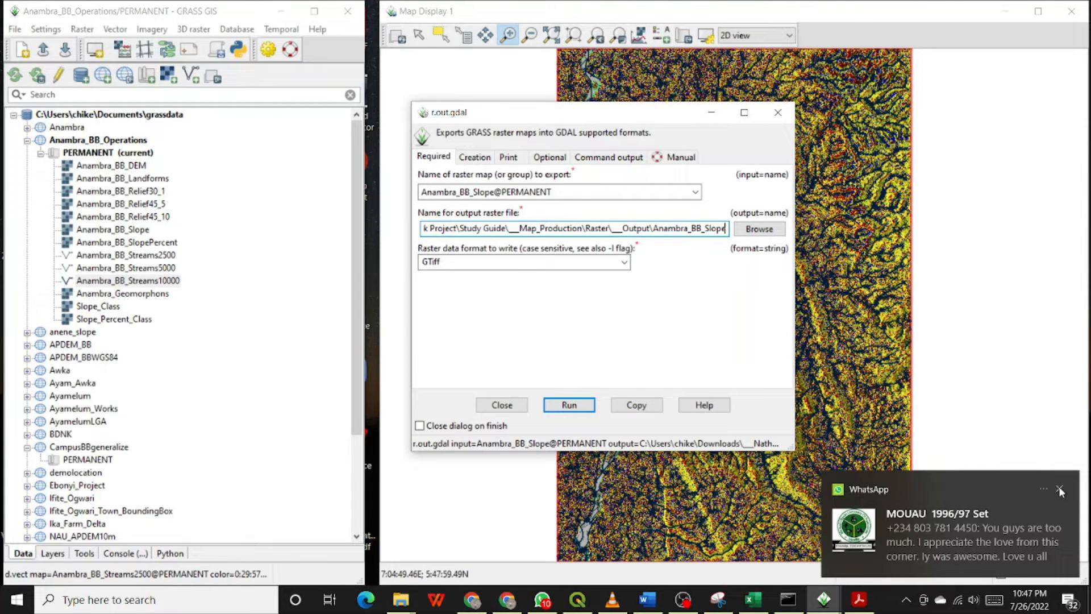
Run the export of the slope raster and return to the required settings.
click(1061, 490)
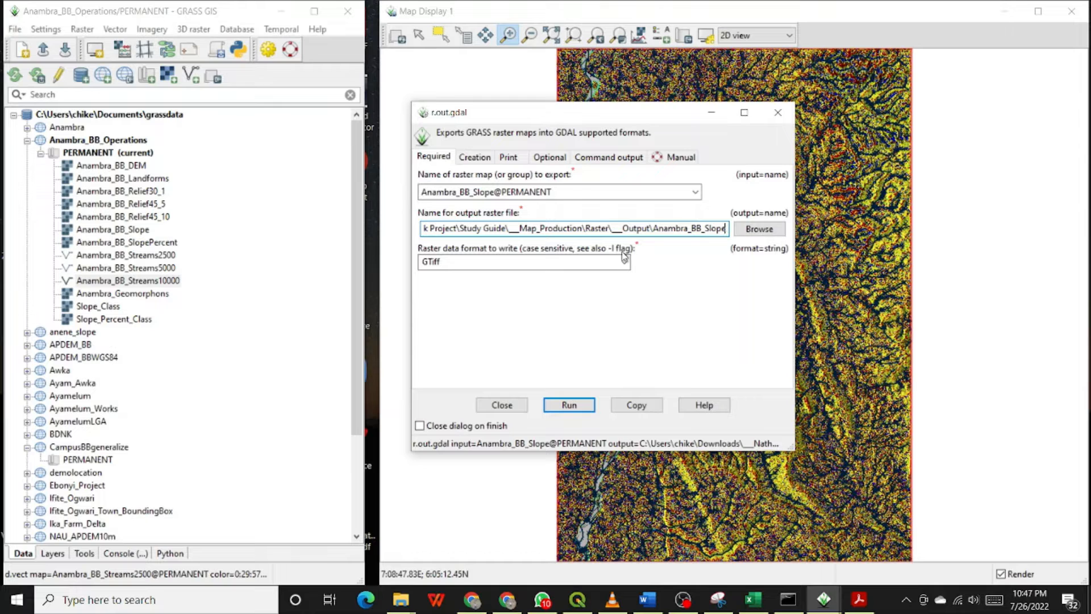
click(587, 410)
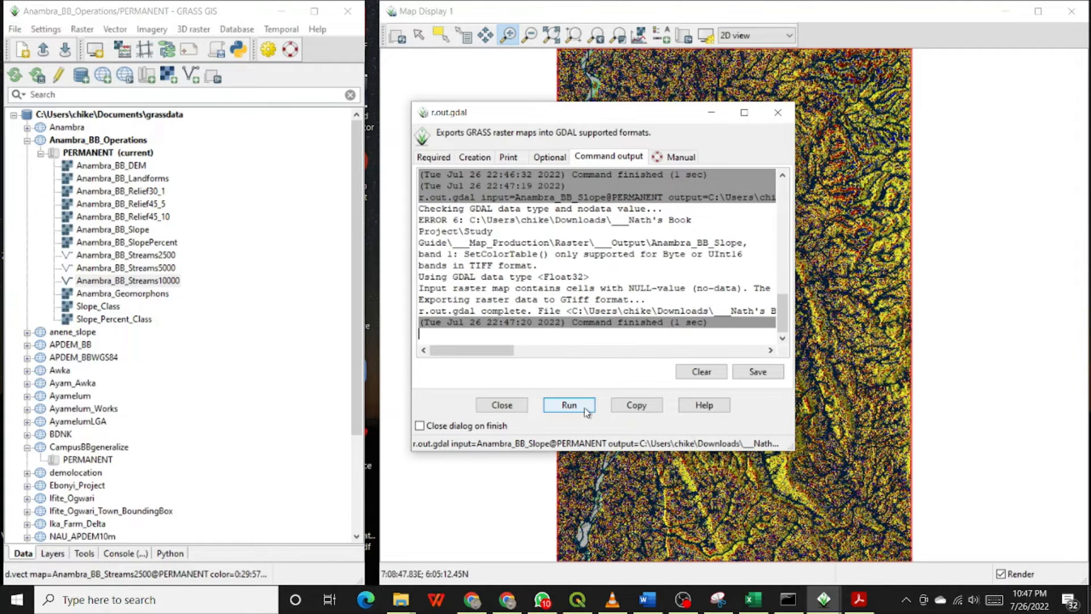
click(436, 159)
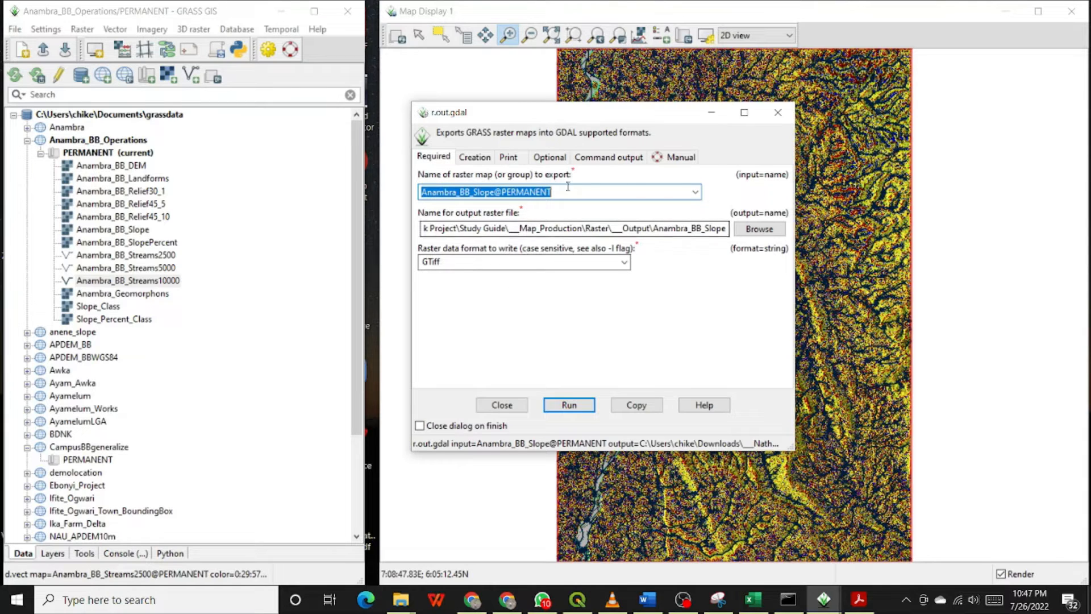
Export Anambra_BB_SlopePercent@PERMANENT to a GeoTIFF named Anambra_BB_SlopePC and return to the required settings.
click(695, 192)
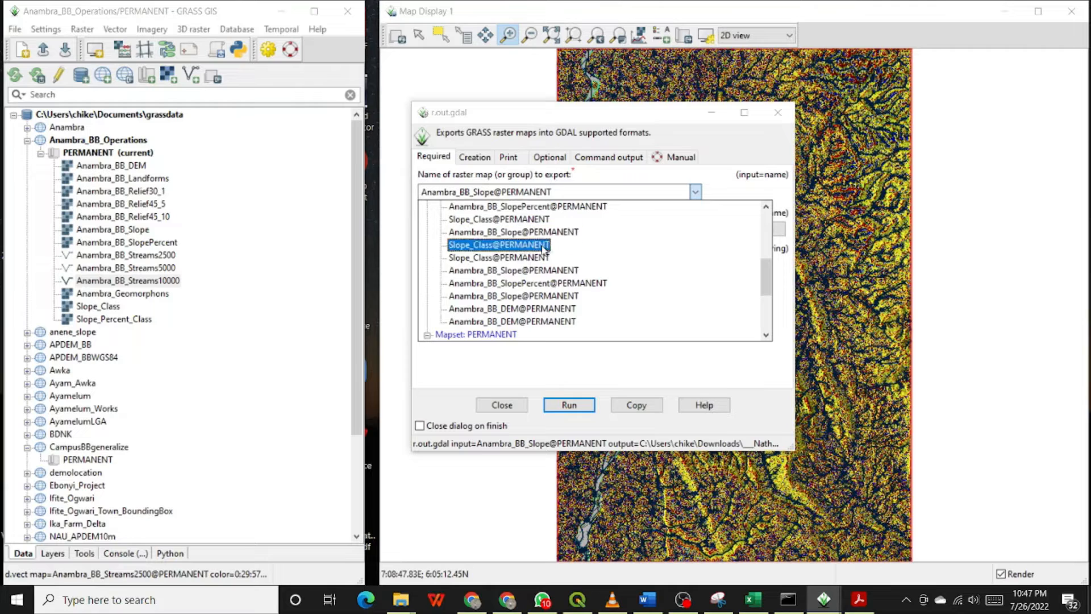
click(521, 288)
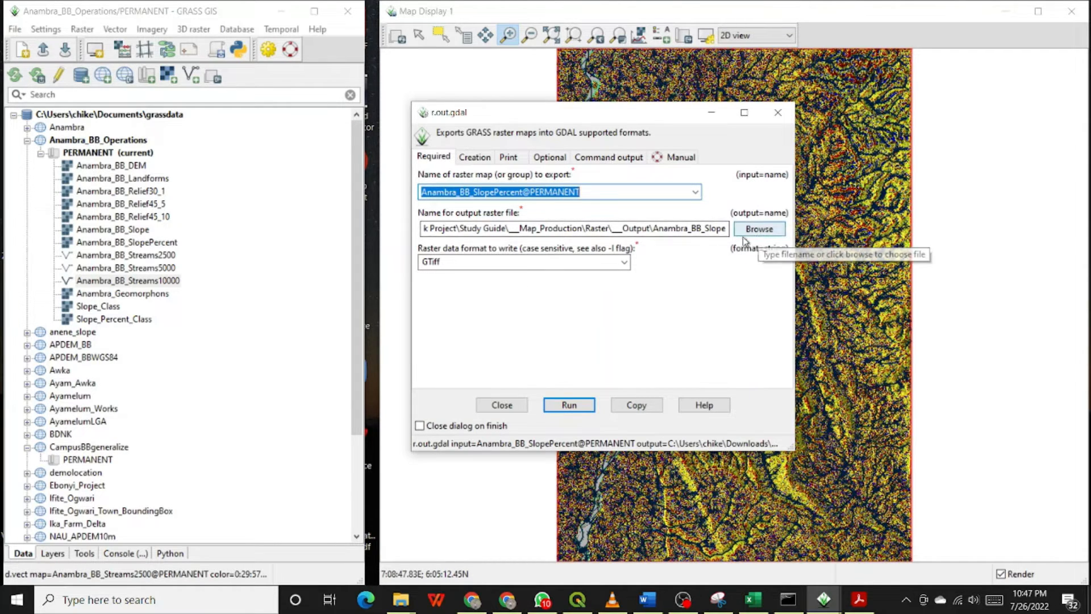
click(726, 228)
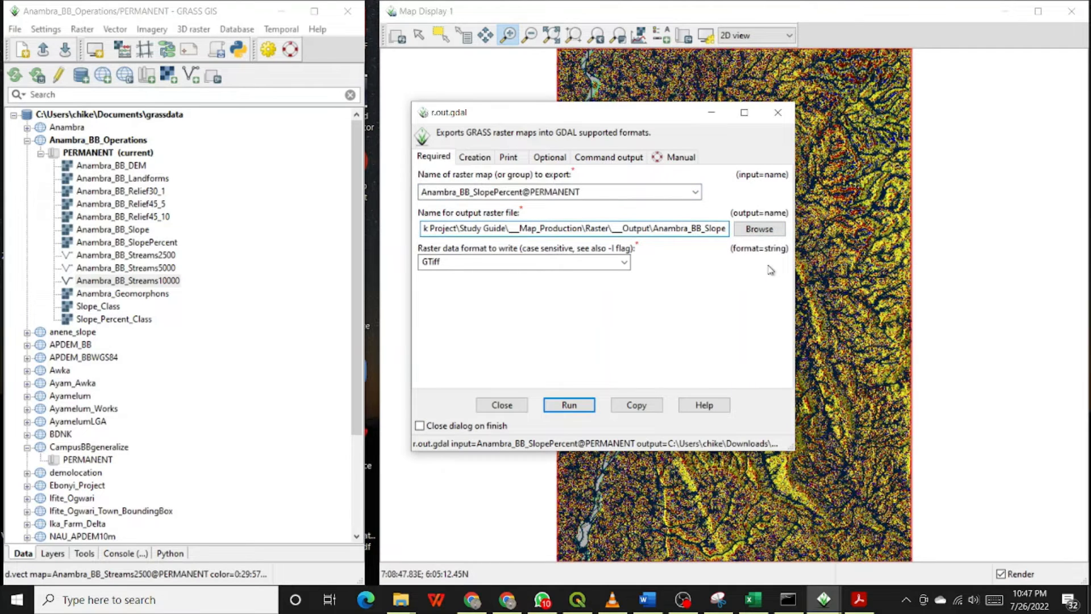
text(PC)
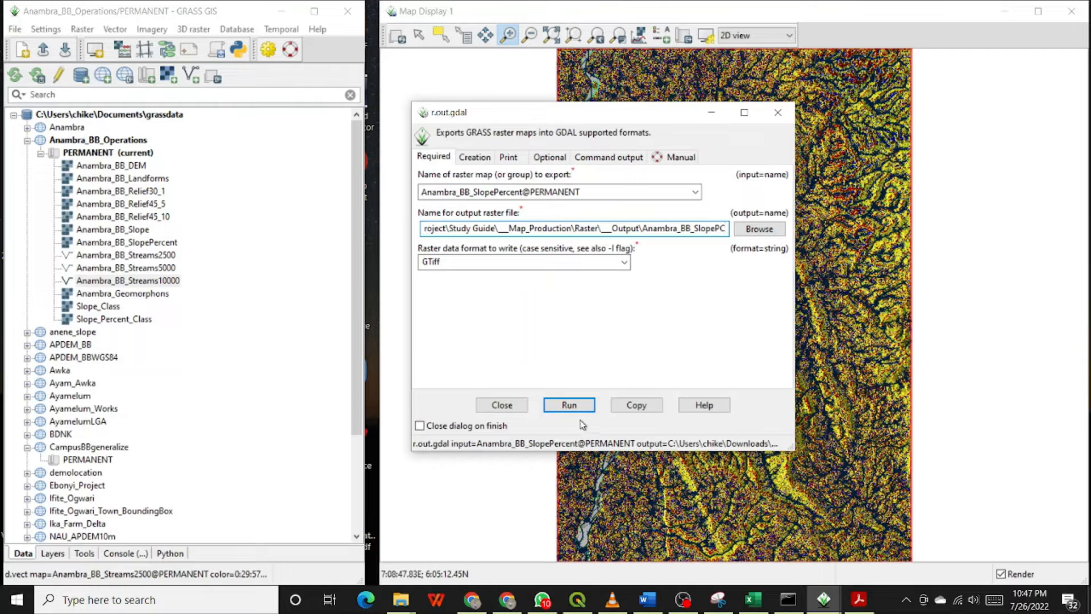
click(567, 404)
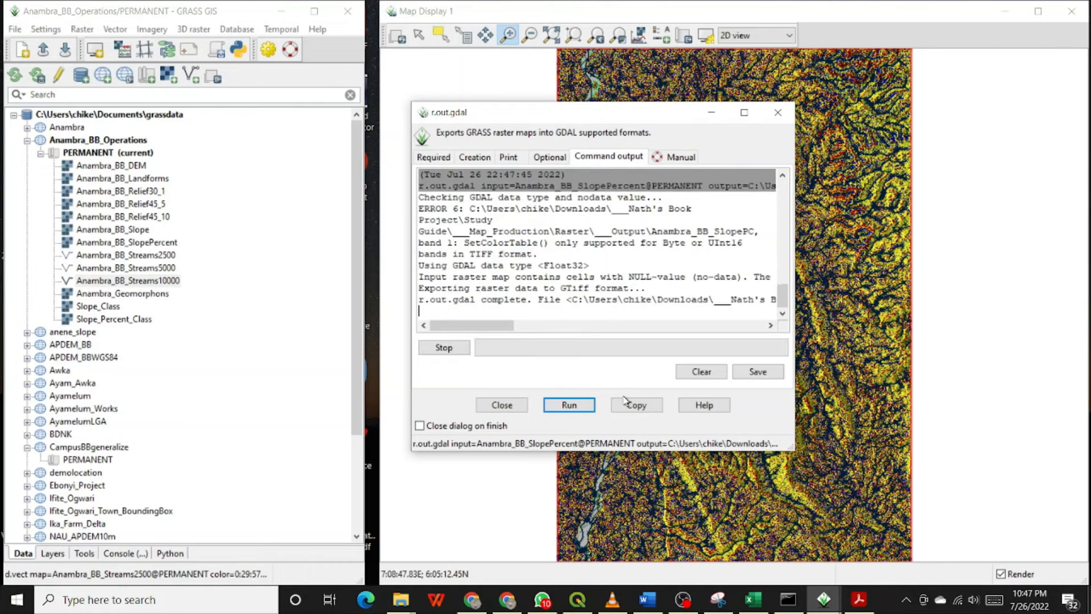
click(447, 161)
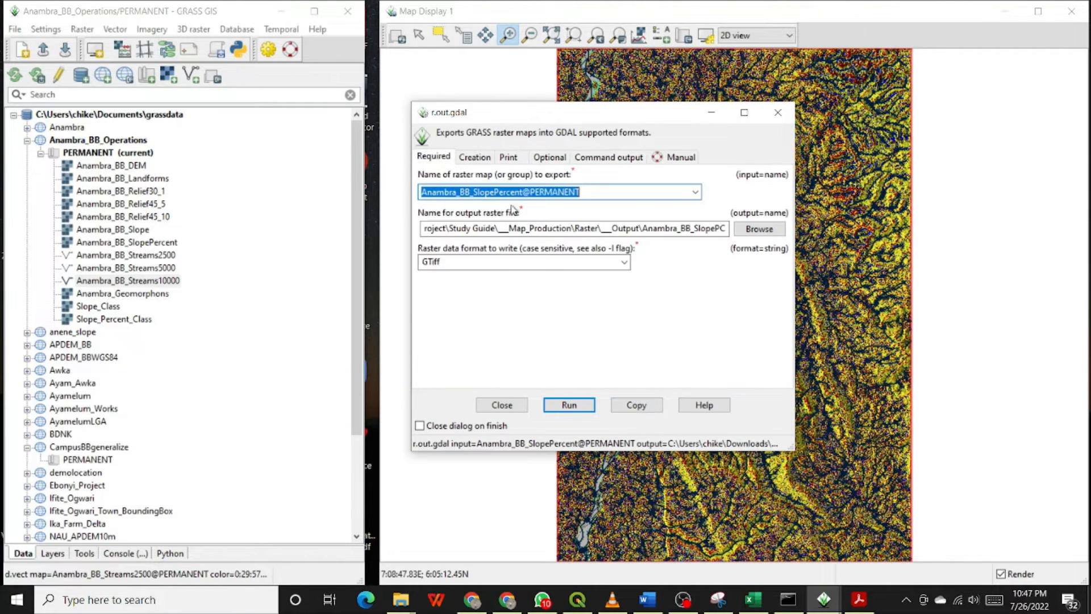
Look through the raster list again, then close the r.out.gdal dialog.
click(696, 192)
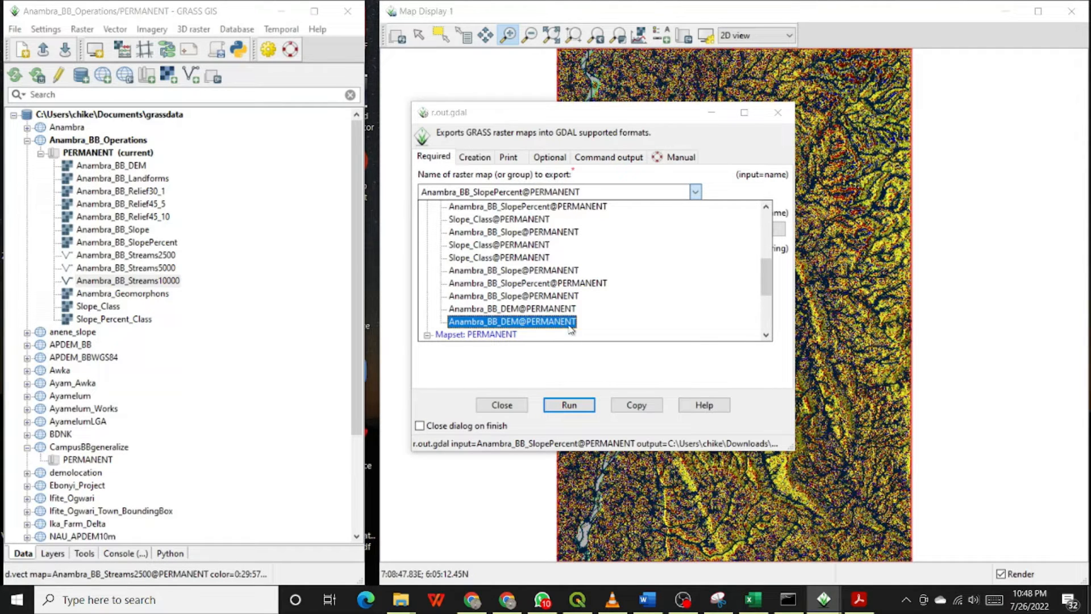
scroll(631, 295, up, 5)
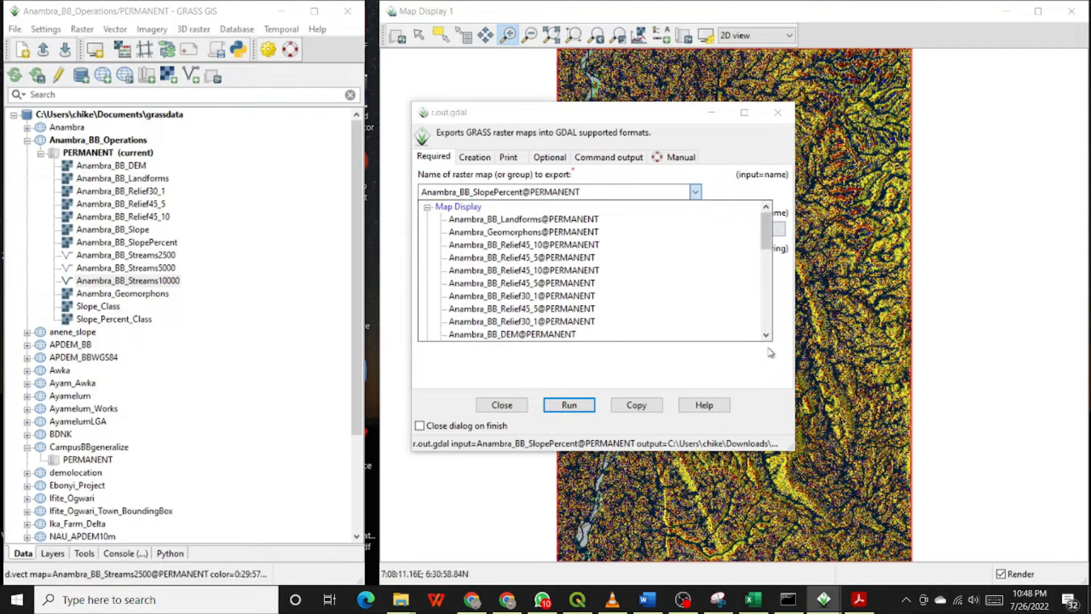
click(744, 377)
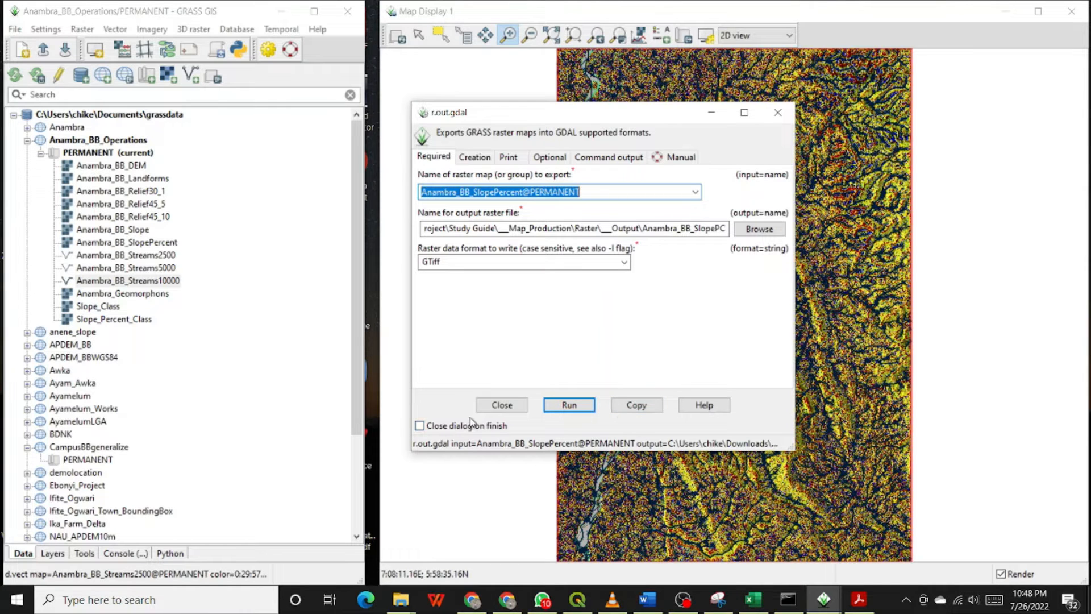
click(494, 409)
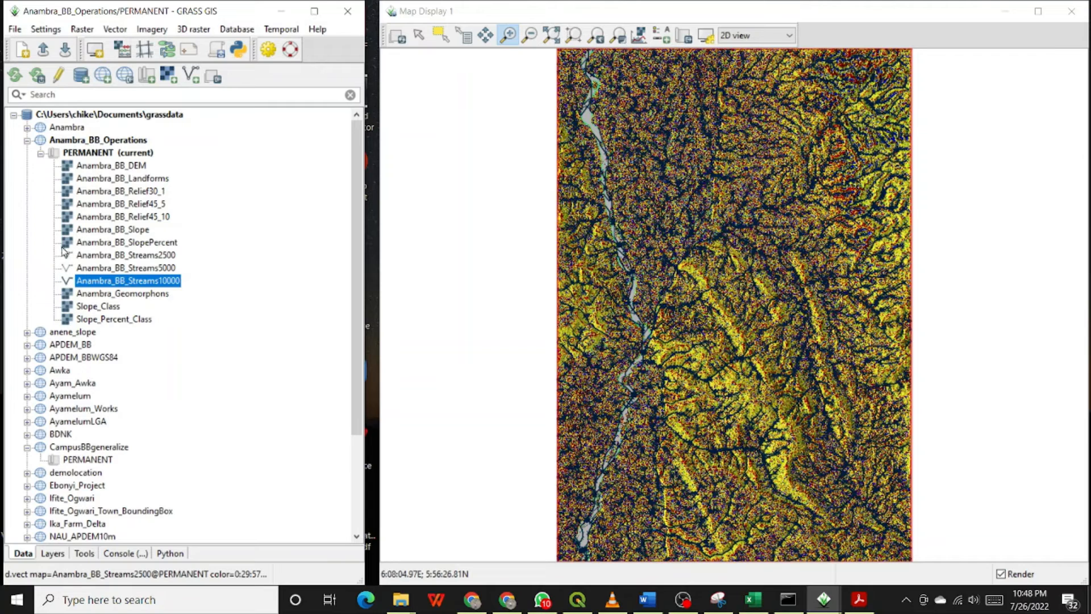
Open the v.out.ogr tool for exporting a vector map to common formats.
click(15, 30)
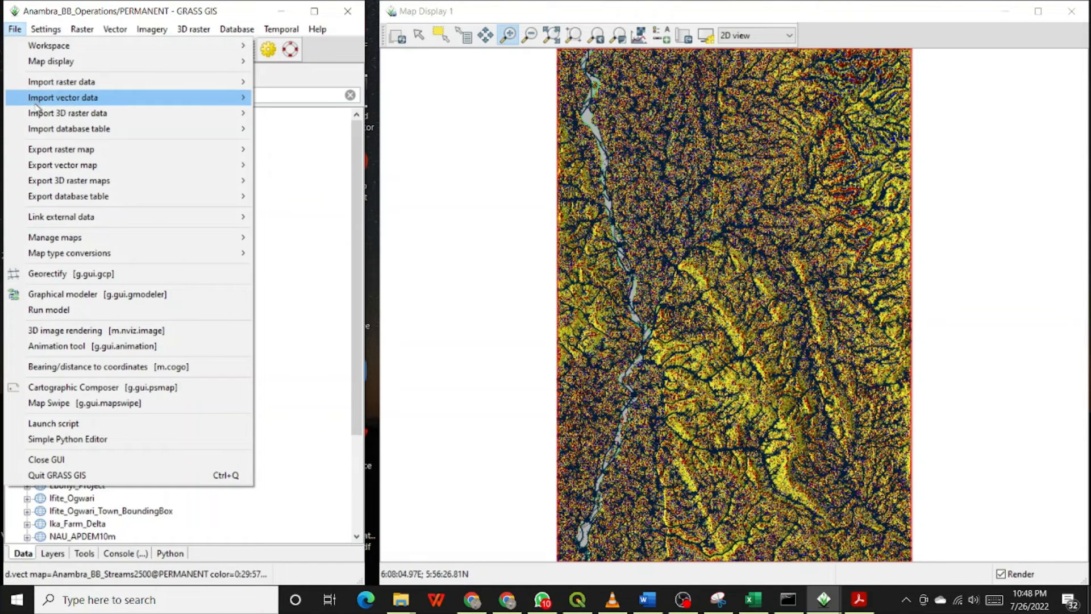
mouse_move(40, 86)
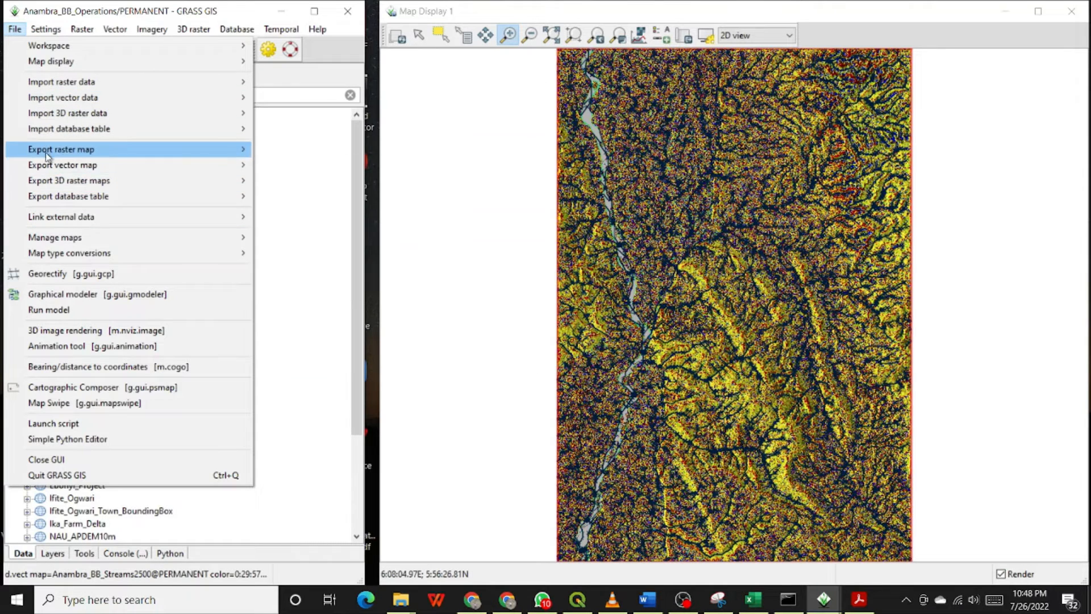
mouse_move(44, 199)
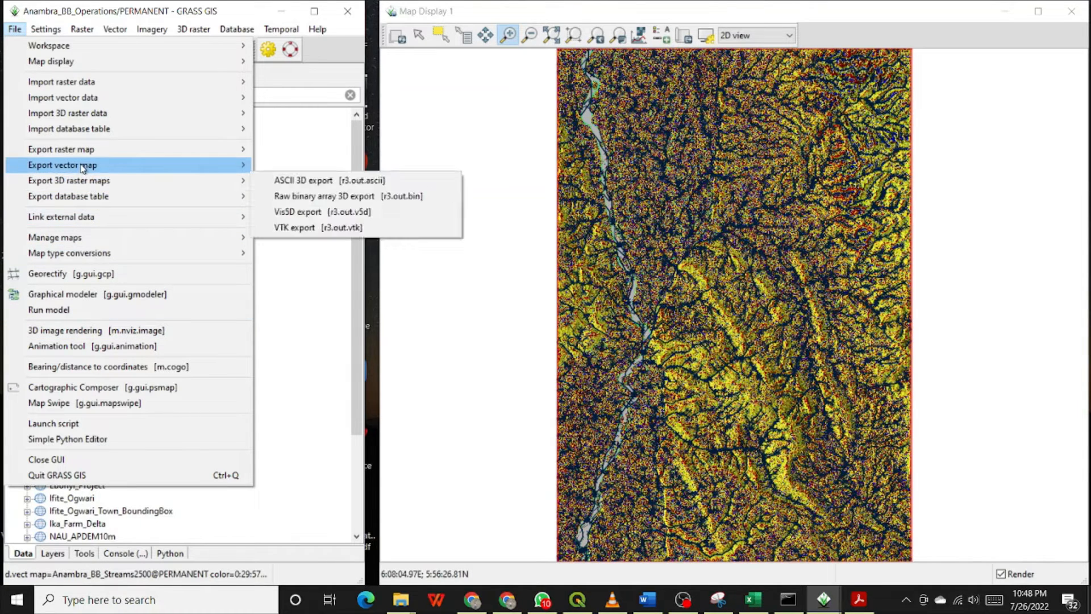
mouse_move(83, 168)
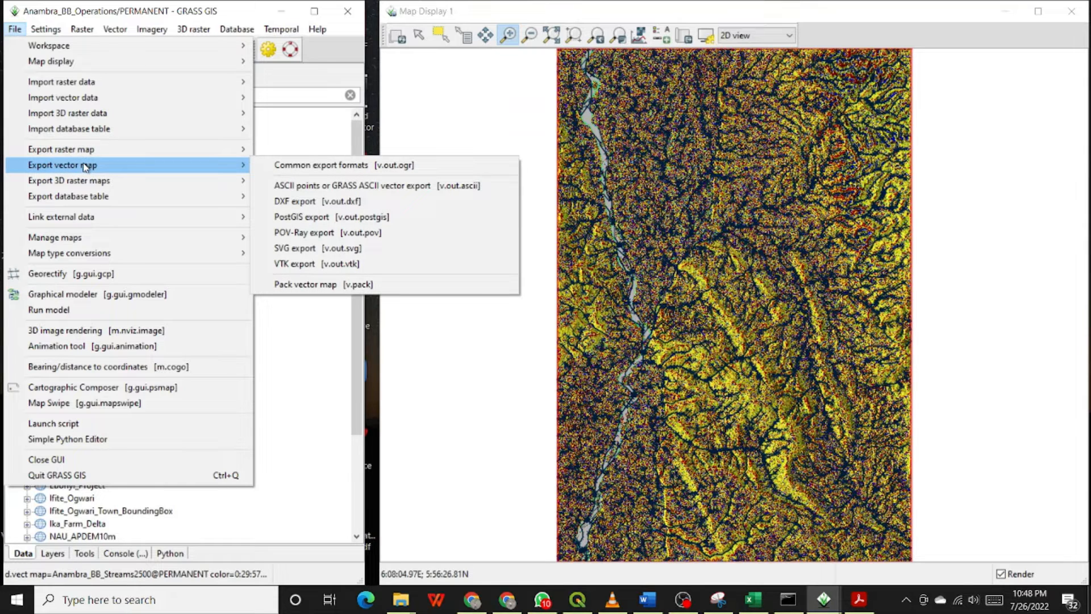
click(307, 166)
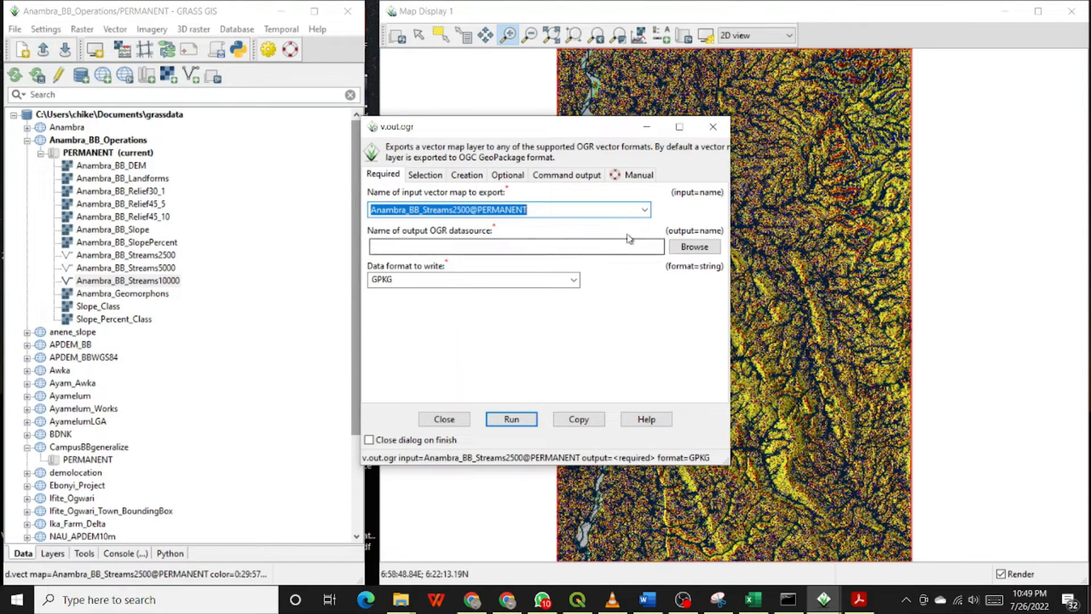
Browse for the output datasource and create a new folder named __Outputs inside the Vector folder.
click(693, 247)
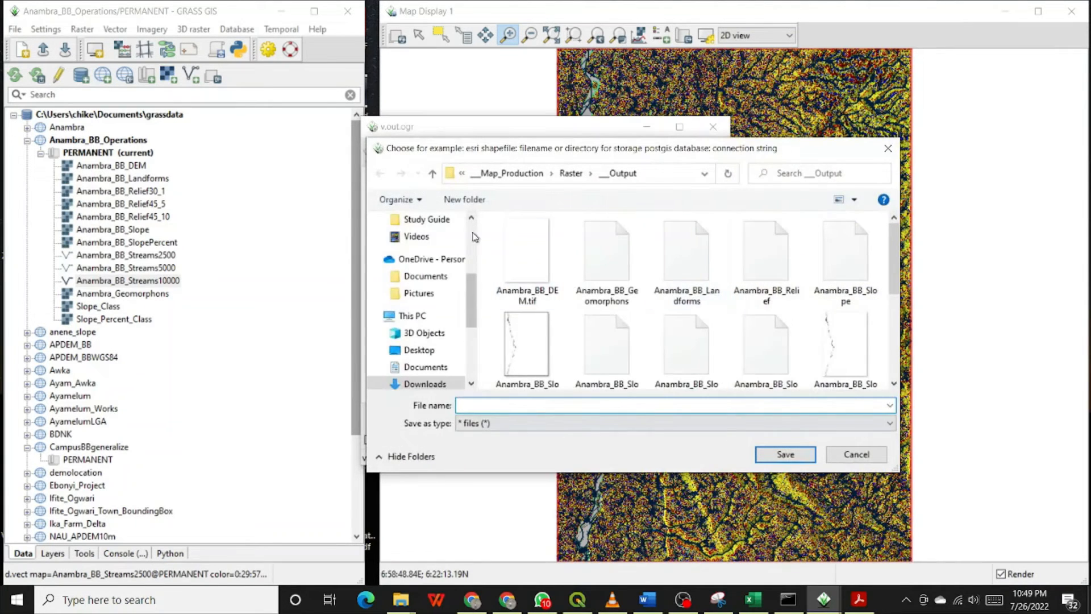
click(436, 177)
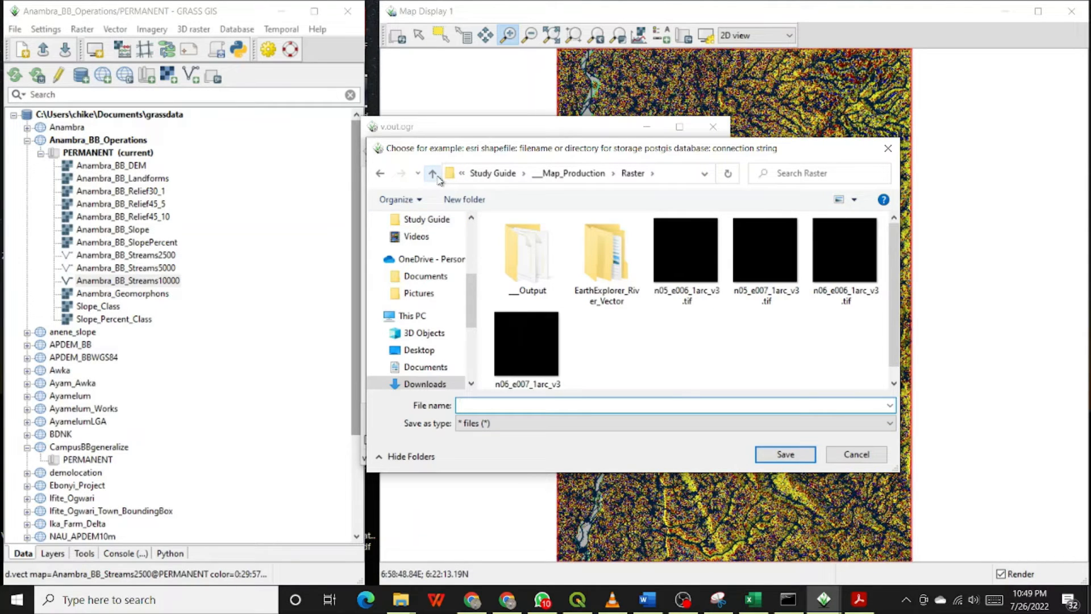
click(437, 178)
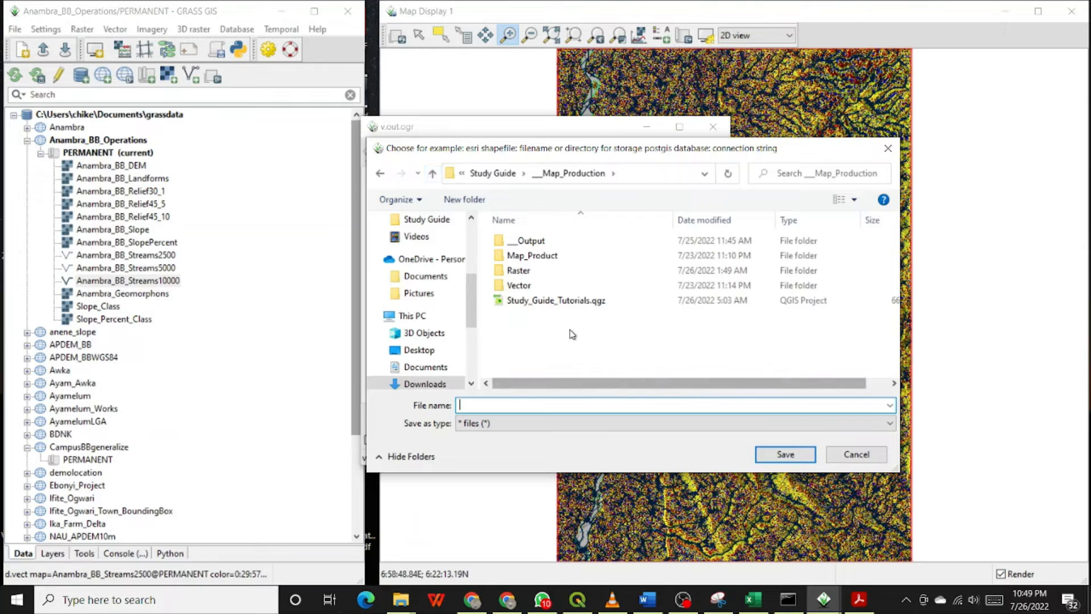
double_click(537, 286)
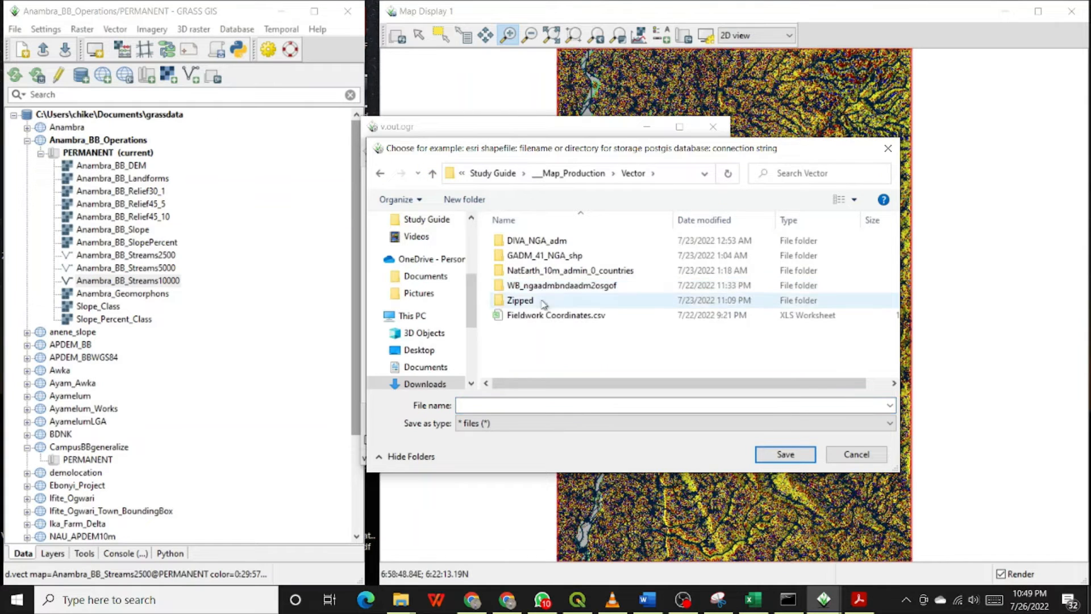
right_click(534, 359)
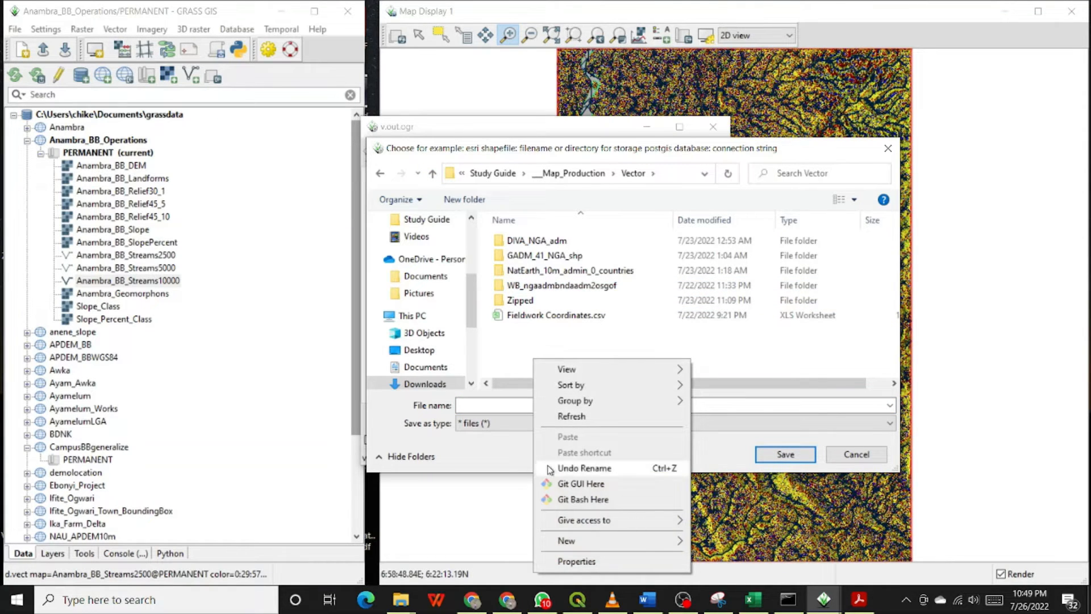
mouse_move(543, 543)
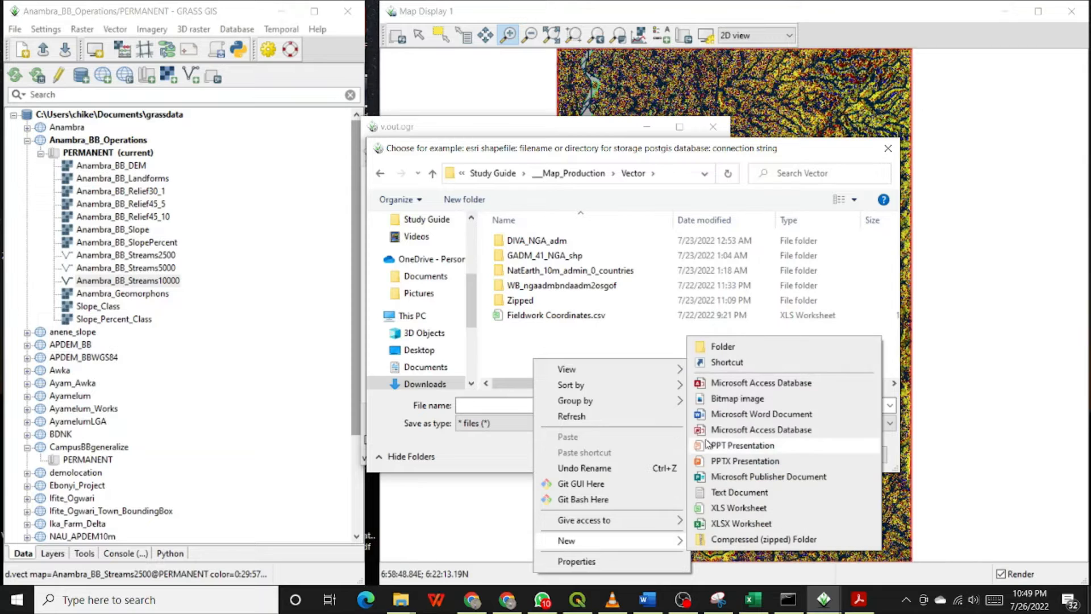
click(705, 352)
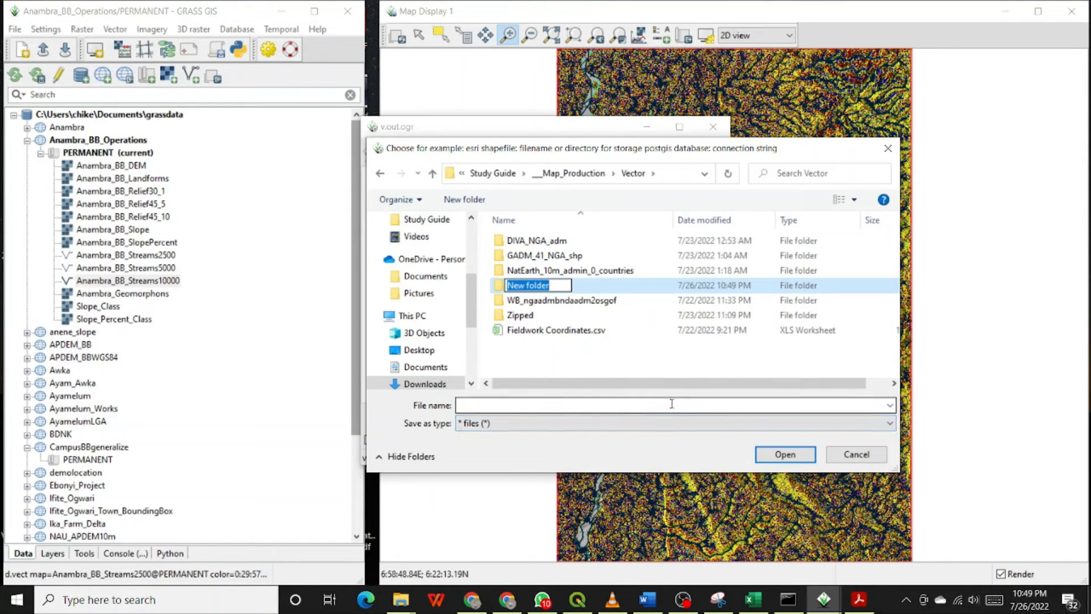
text(__O)
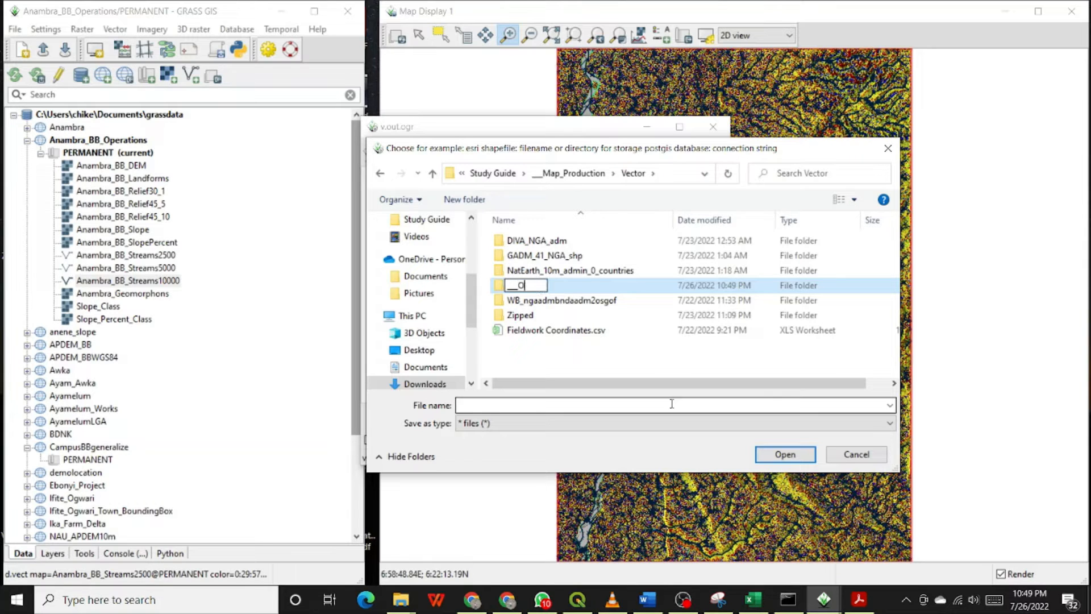
text(utputs)
key(Return)
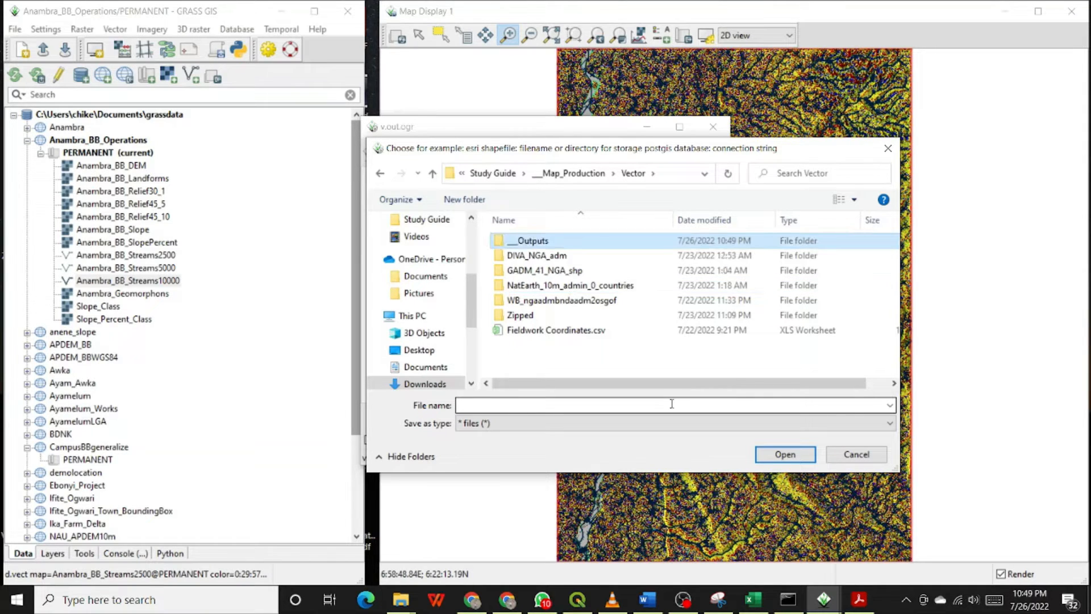
Set the output datasource to Anambra_BB_Stream2500 inside the __Outputs folder.
double_click(541, 241)
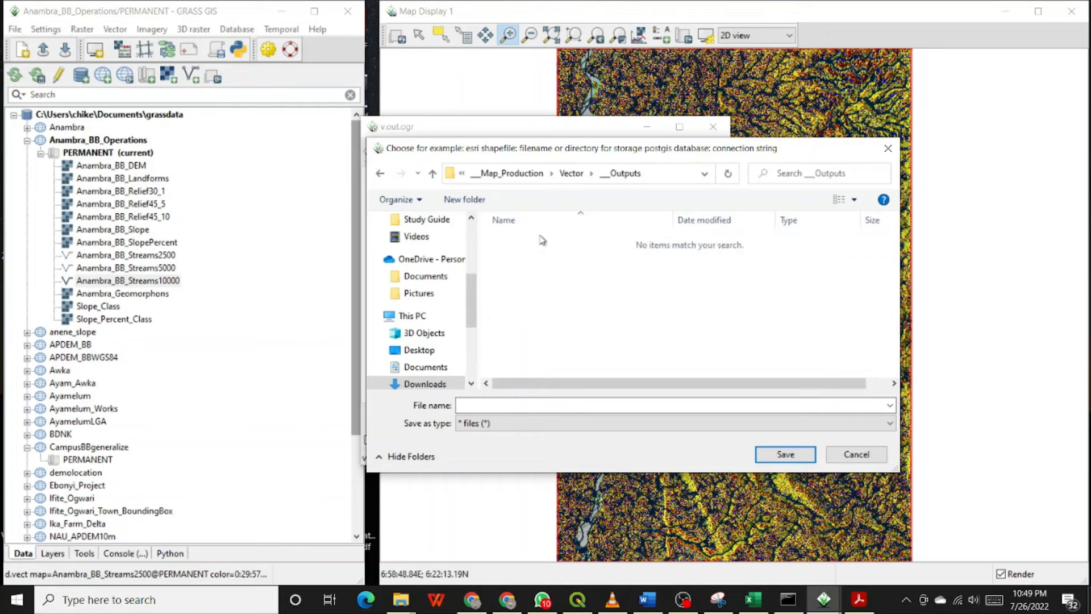
drag(542, 149, 480, 139)
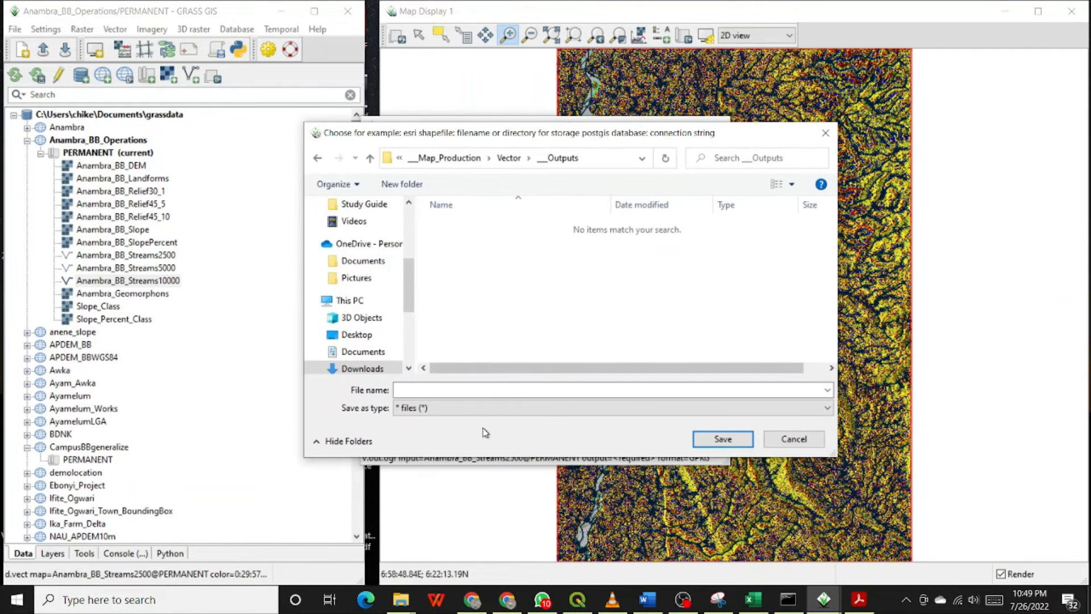
click(491, 391)
text(Anambra)
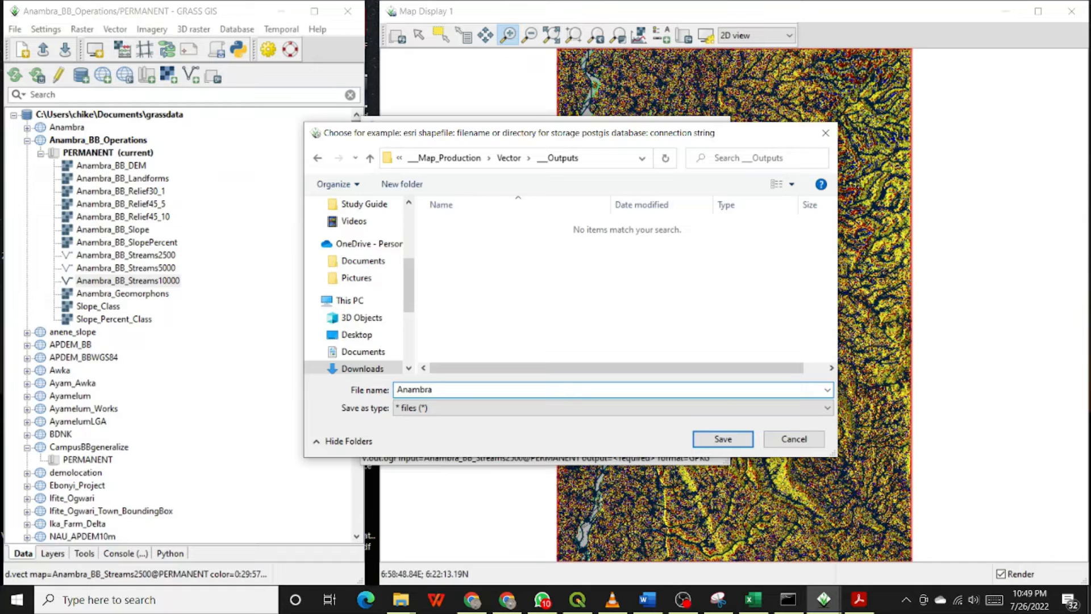
text(_BB_Stream2500)
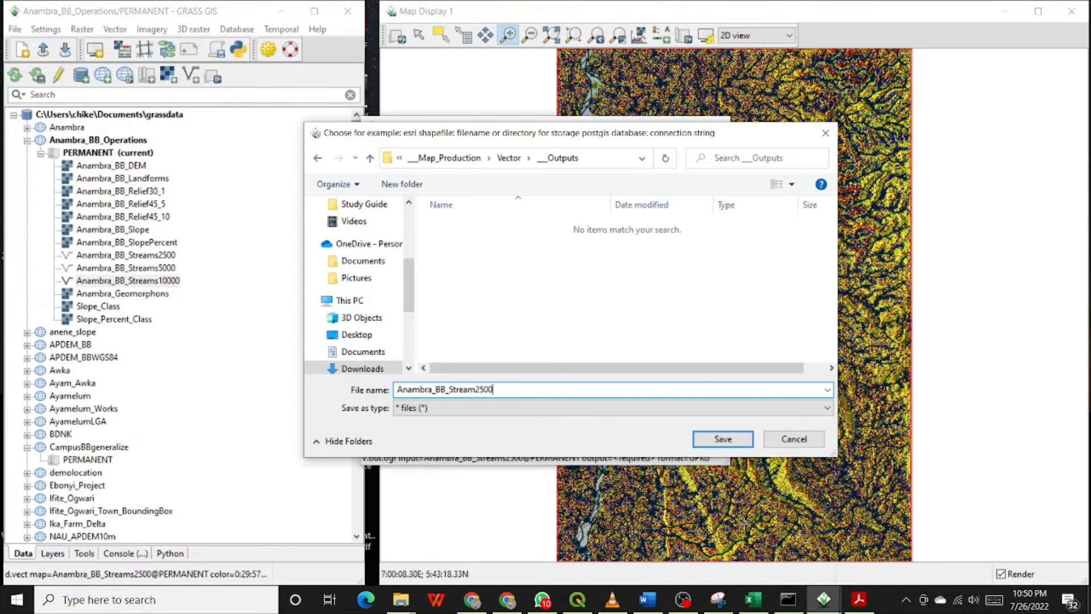
click(724, 439)
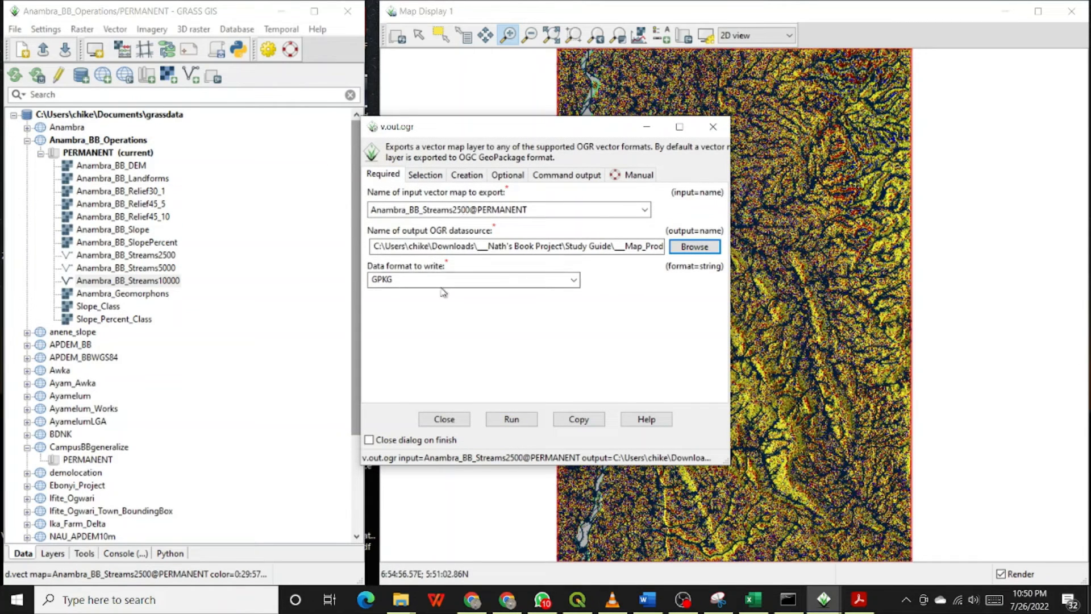
Keep the GPKG format and run the export of Anambra_BB_Streams2500@PERMANENT.
click(575, 280)
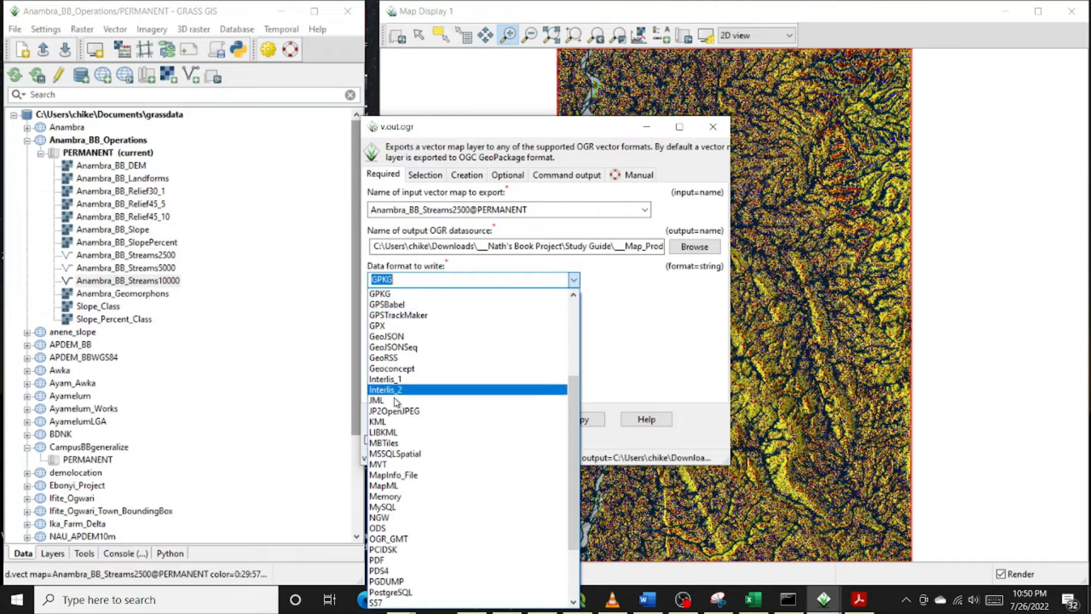
click(573, 311)
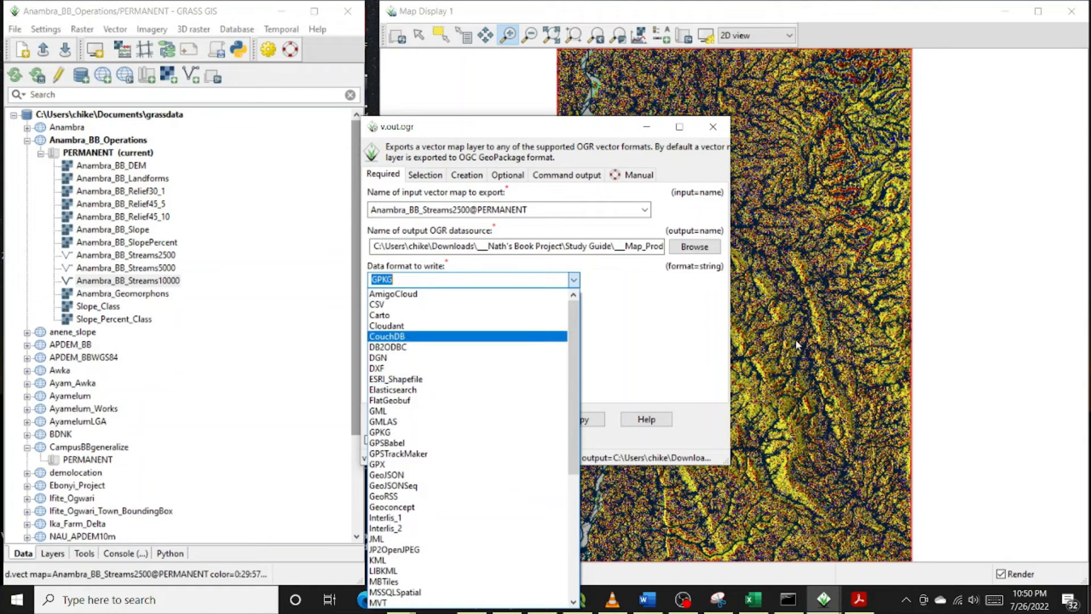
click(654, 325)
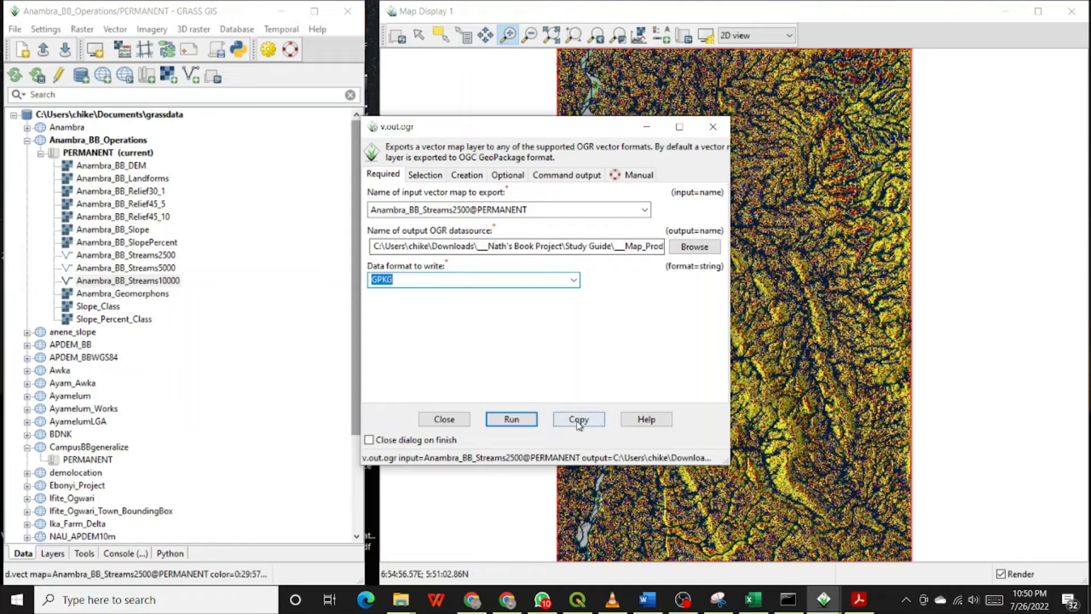
click(512, 419)
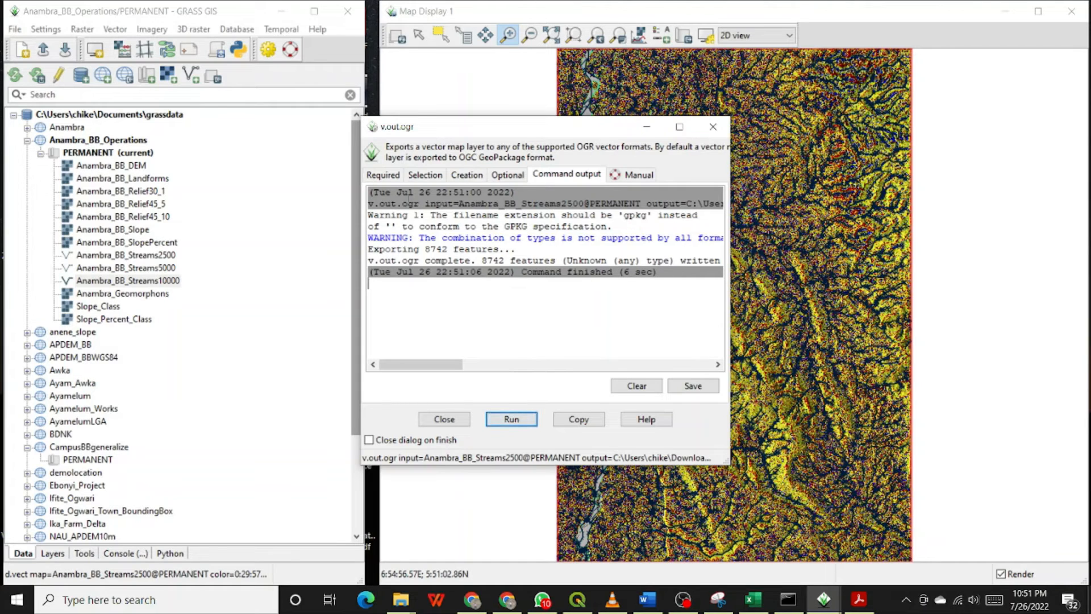
Return to the required settings and select Anambra_BB_Streams10000@PERMANENT as the input vector map.
click(391, 177)
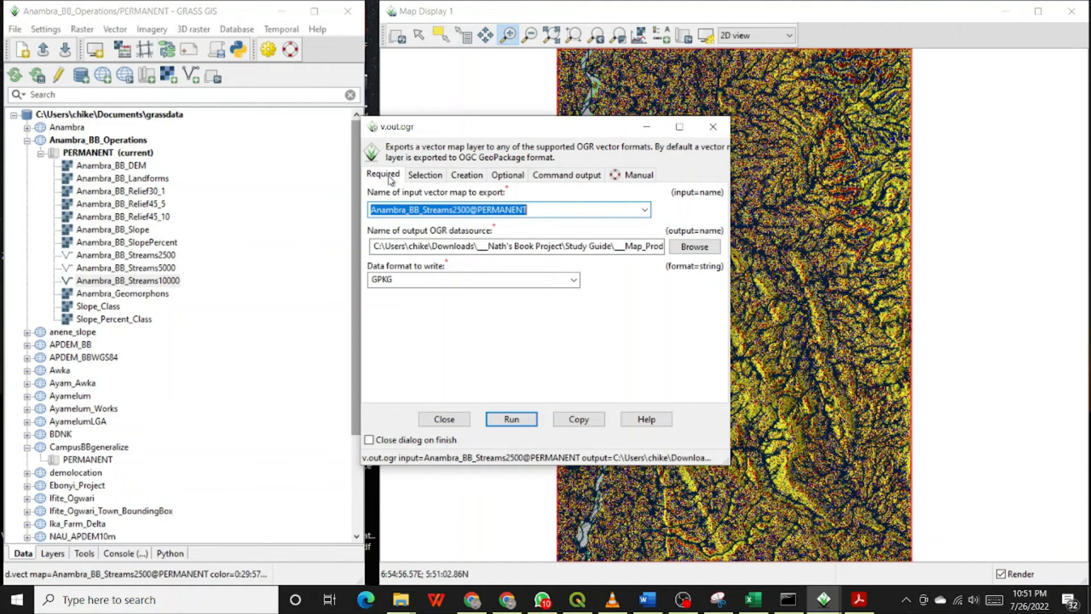
click(645, 210)
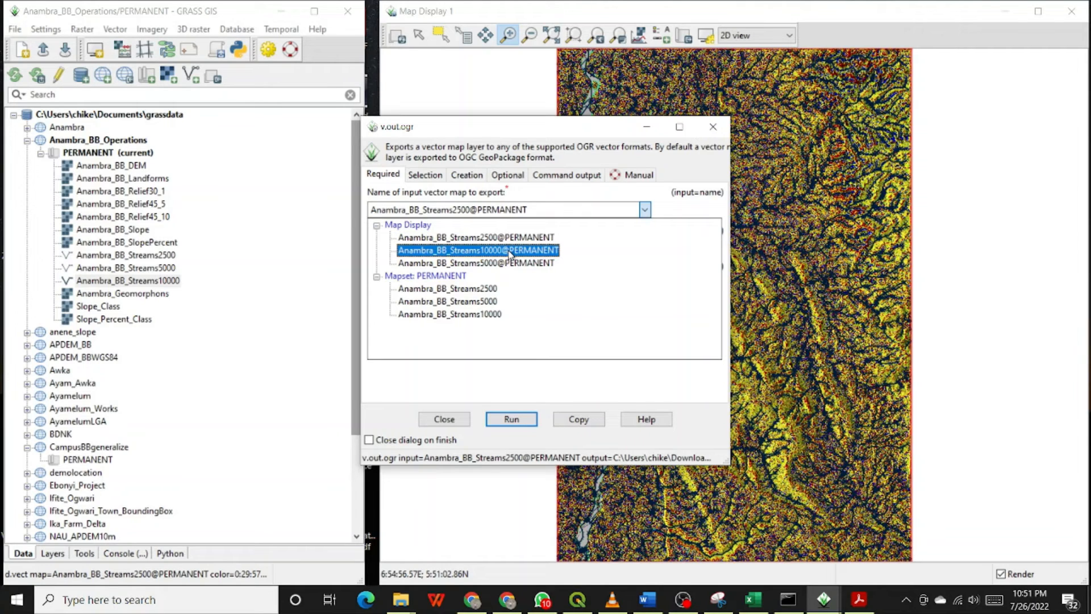
click(510, 251)
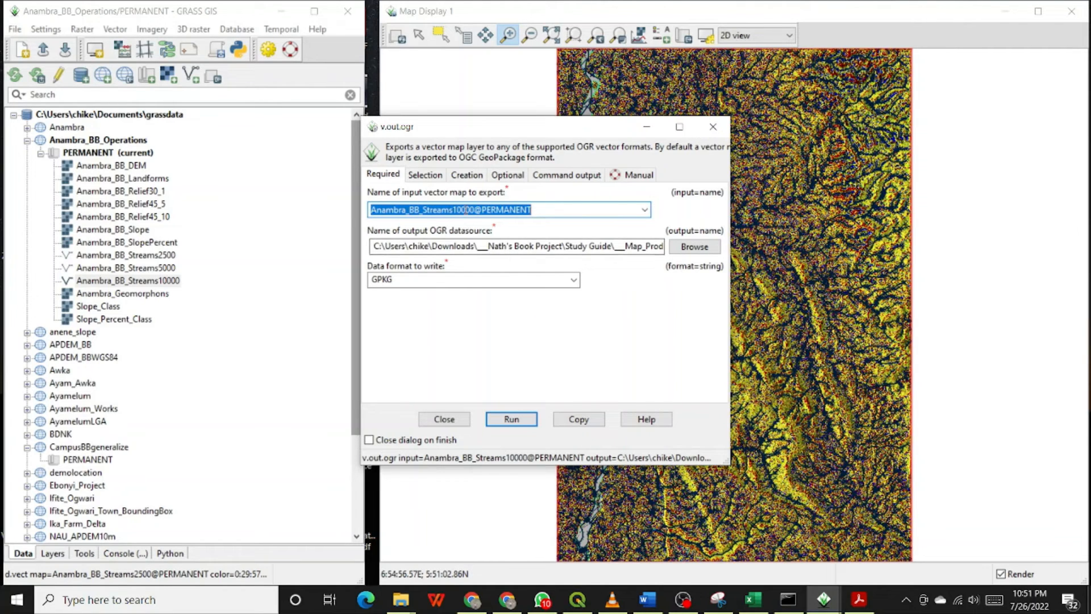
Set the output datasource to Anambra_BB_Streams10000 in the __Outputs folder and run the export.
drag(475, 209, 348, 221)
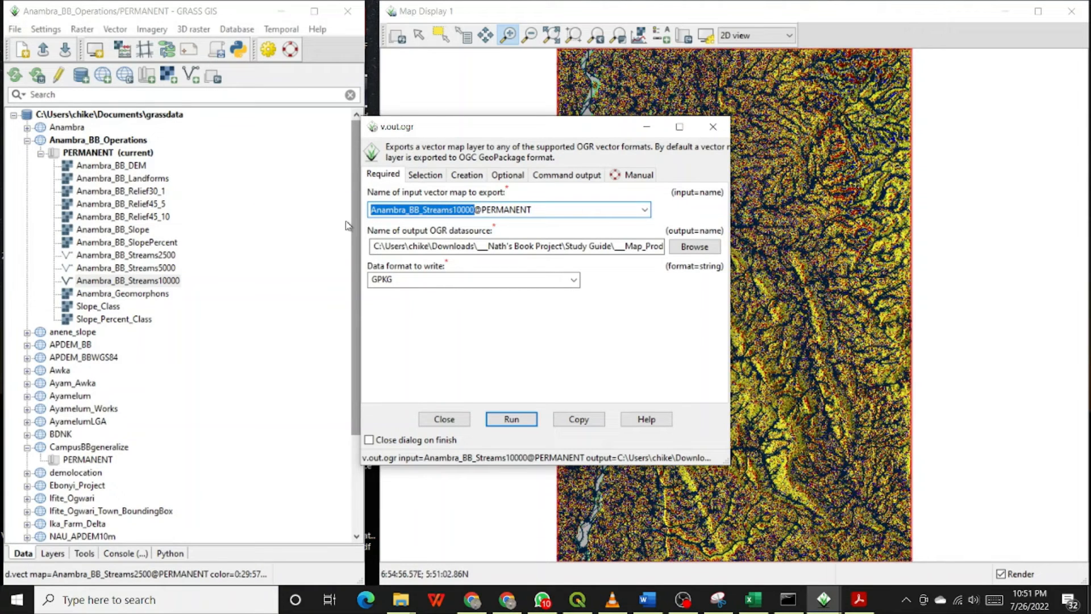
click(603, 248)
double_click(604, 248)
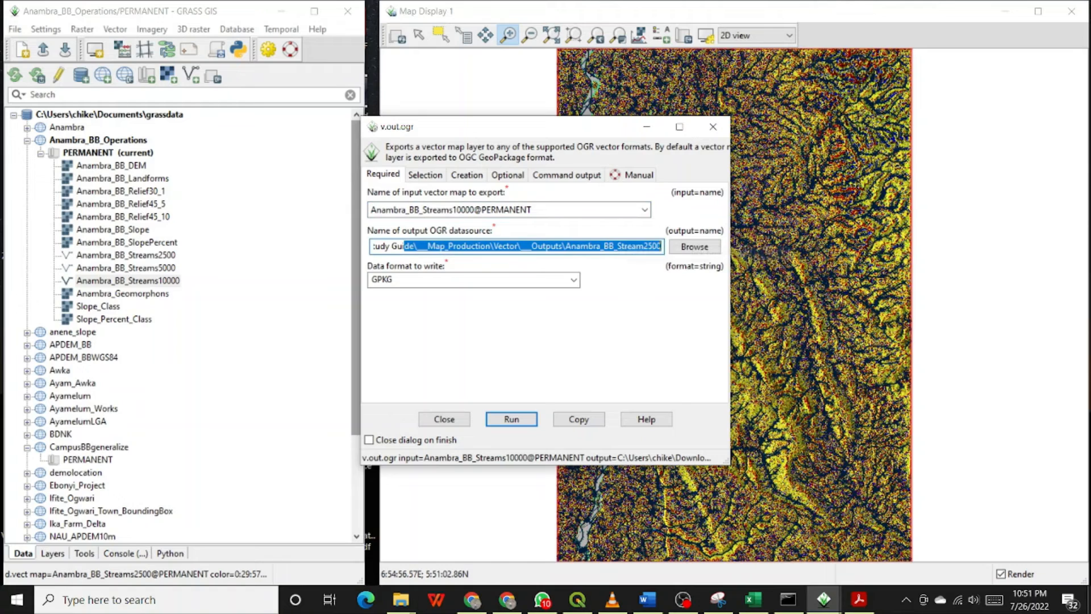
click(603, 246)
drag(566, 246, 704, 250)
text(Anambra_BB_Streams10000)
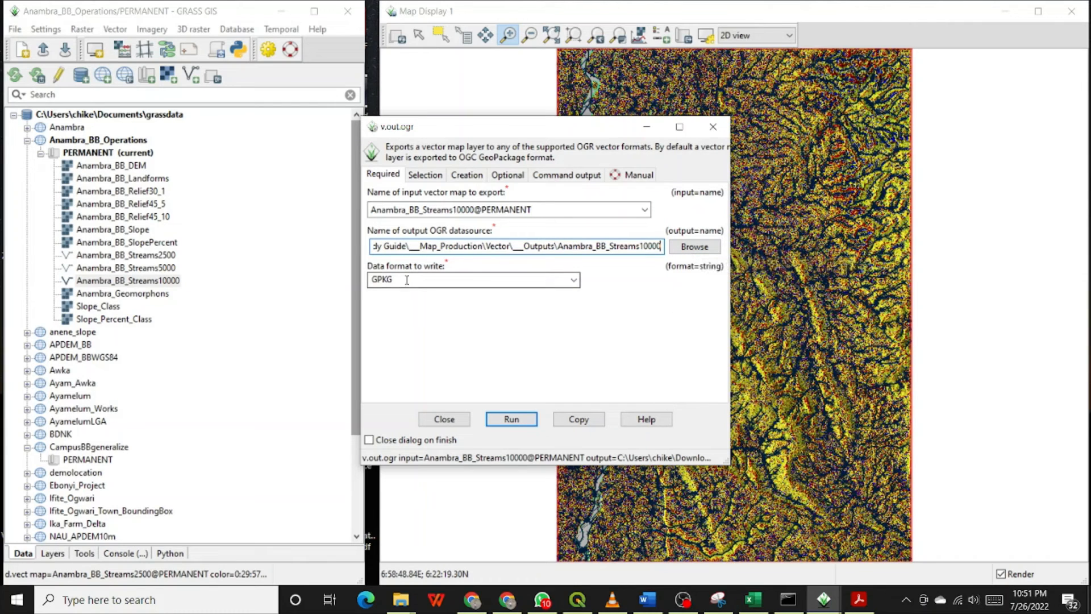
click(512, 421)
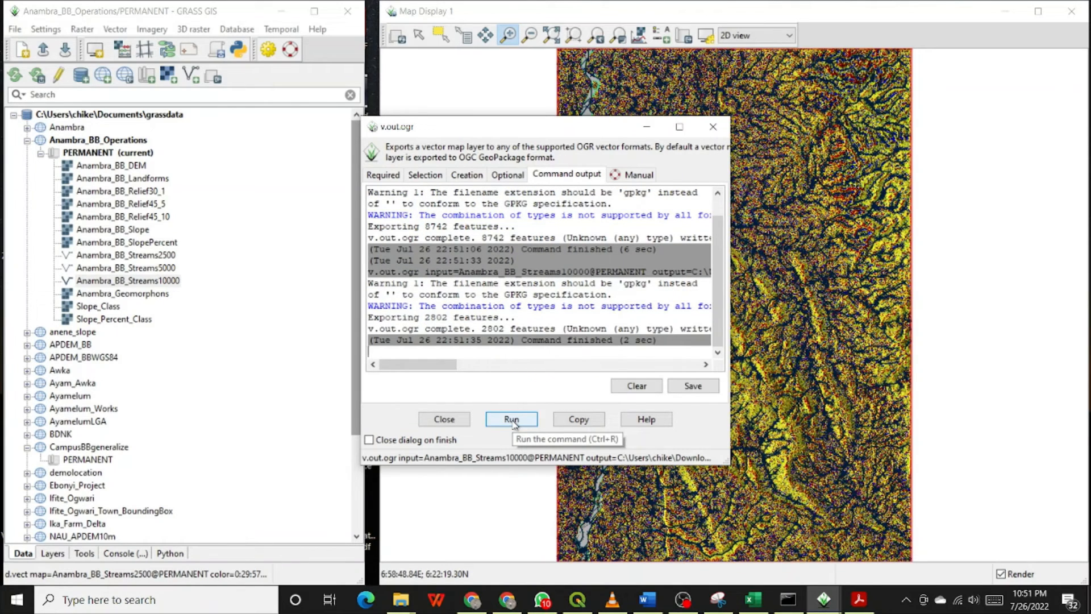
Return to the required settings and select Anambra_BB_Streams5000@PERMANENT as the input vector map.
click(379, 176)
click(645, 210)
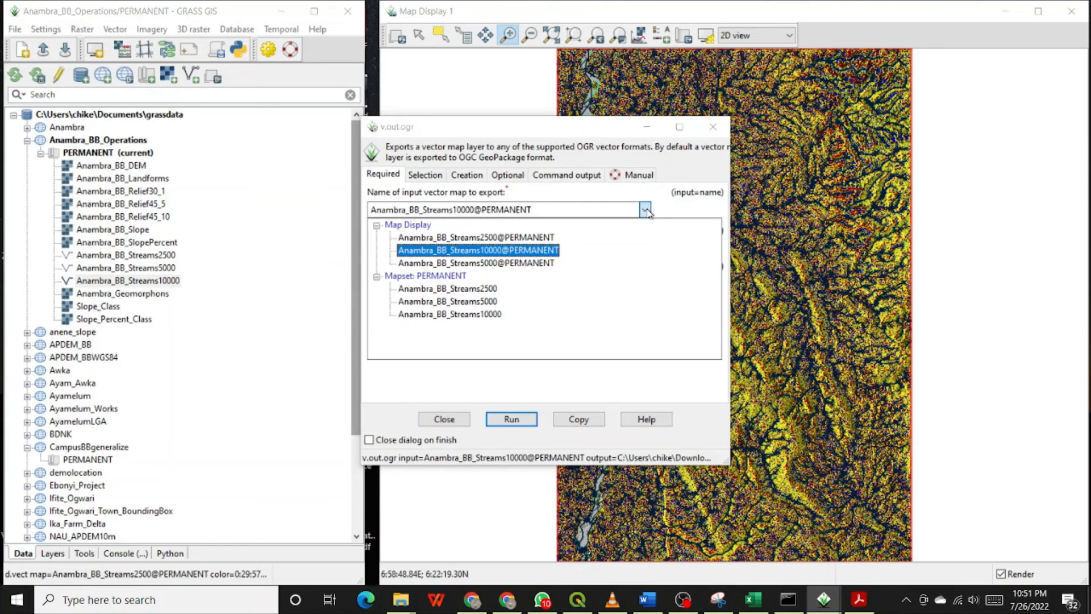
click(506, 262)
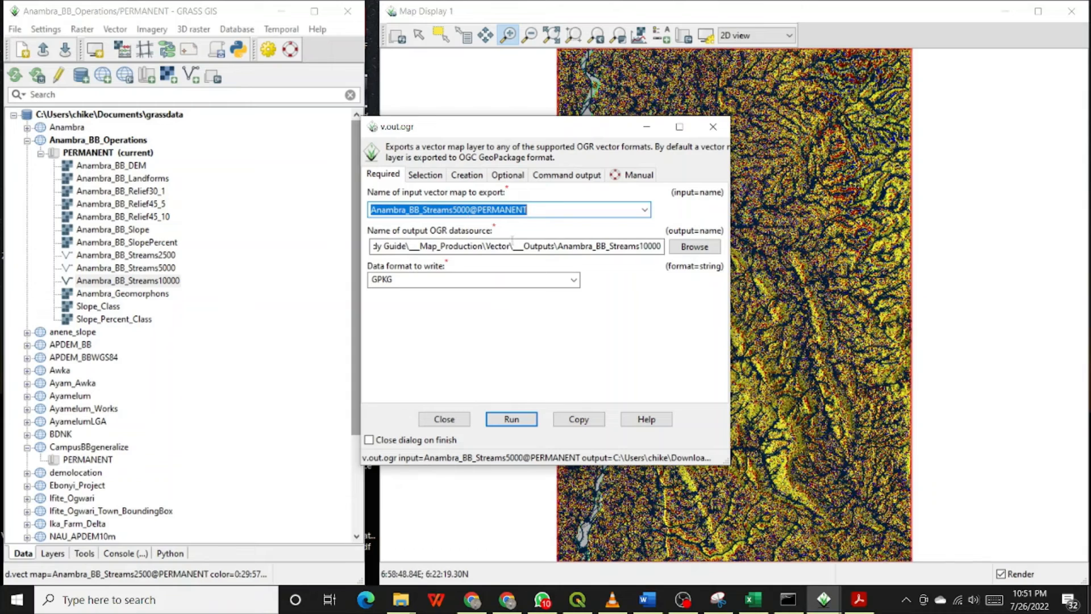
Rename the output datasource to Anambra_BB_Streams5000, run the export, and close the v.out.ogr dialog.
click(651, 244)
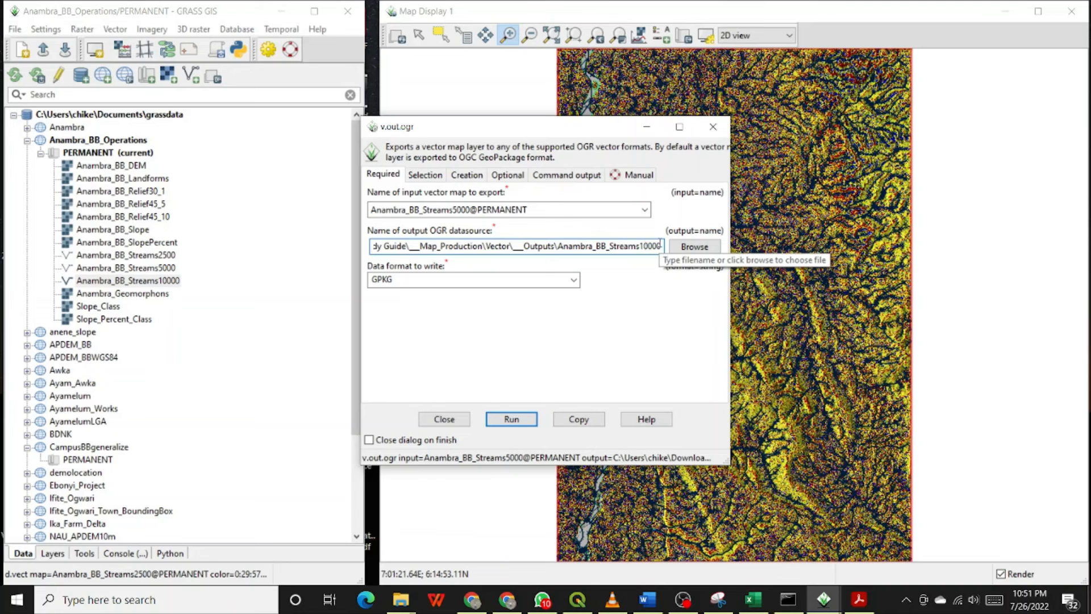
key(BackSpace)
key(BackSpace)
text(5)
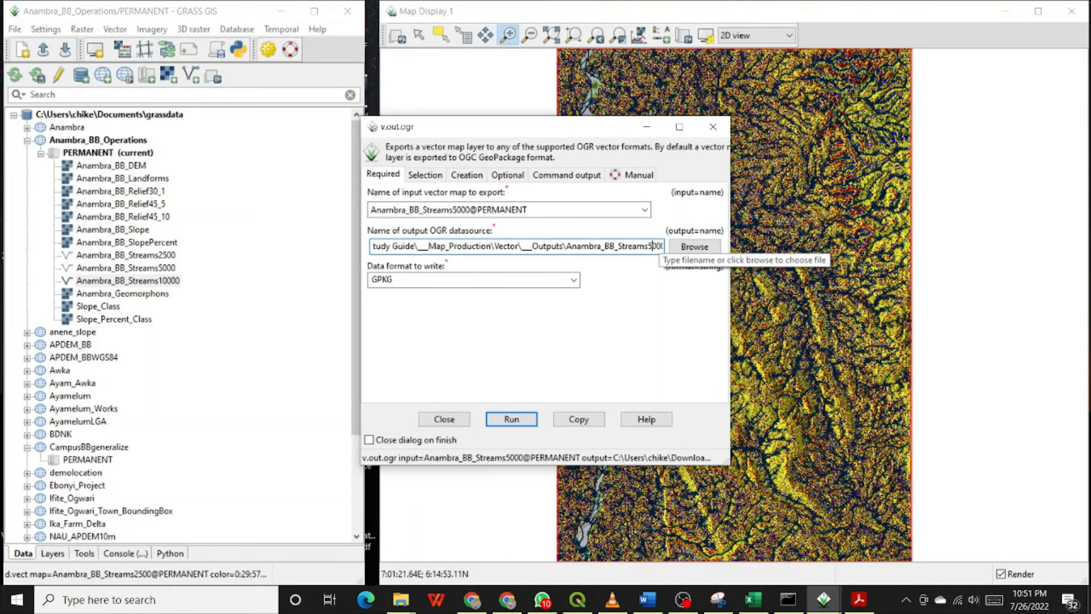
click(512, 419)
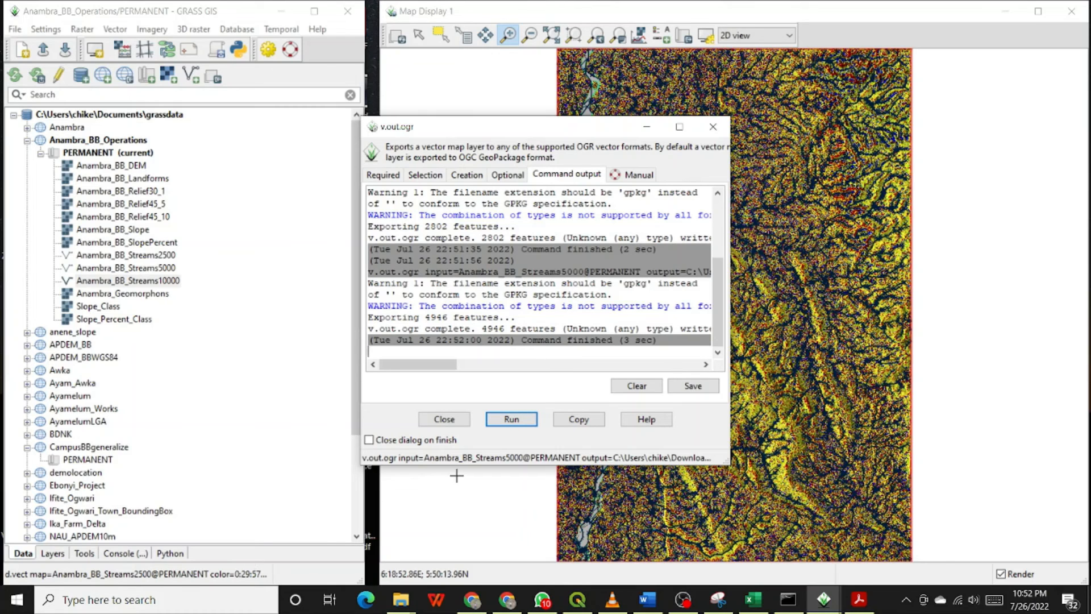
click(446, 419)
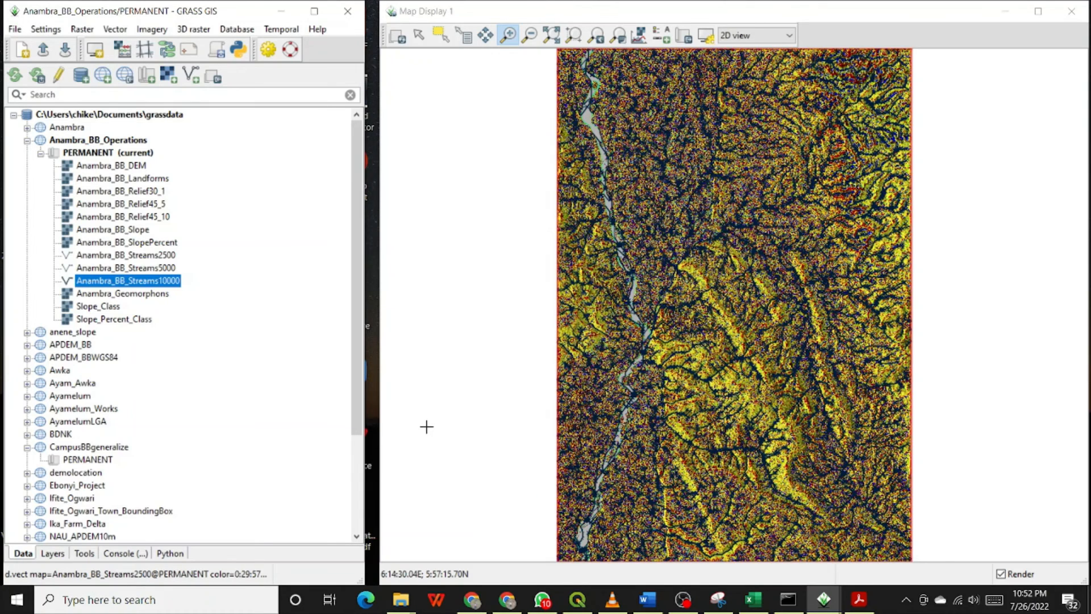